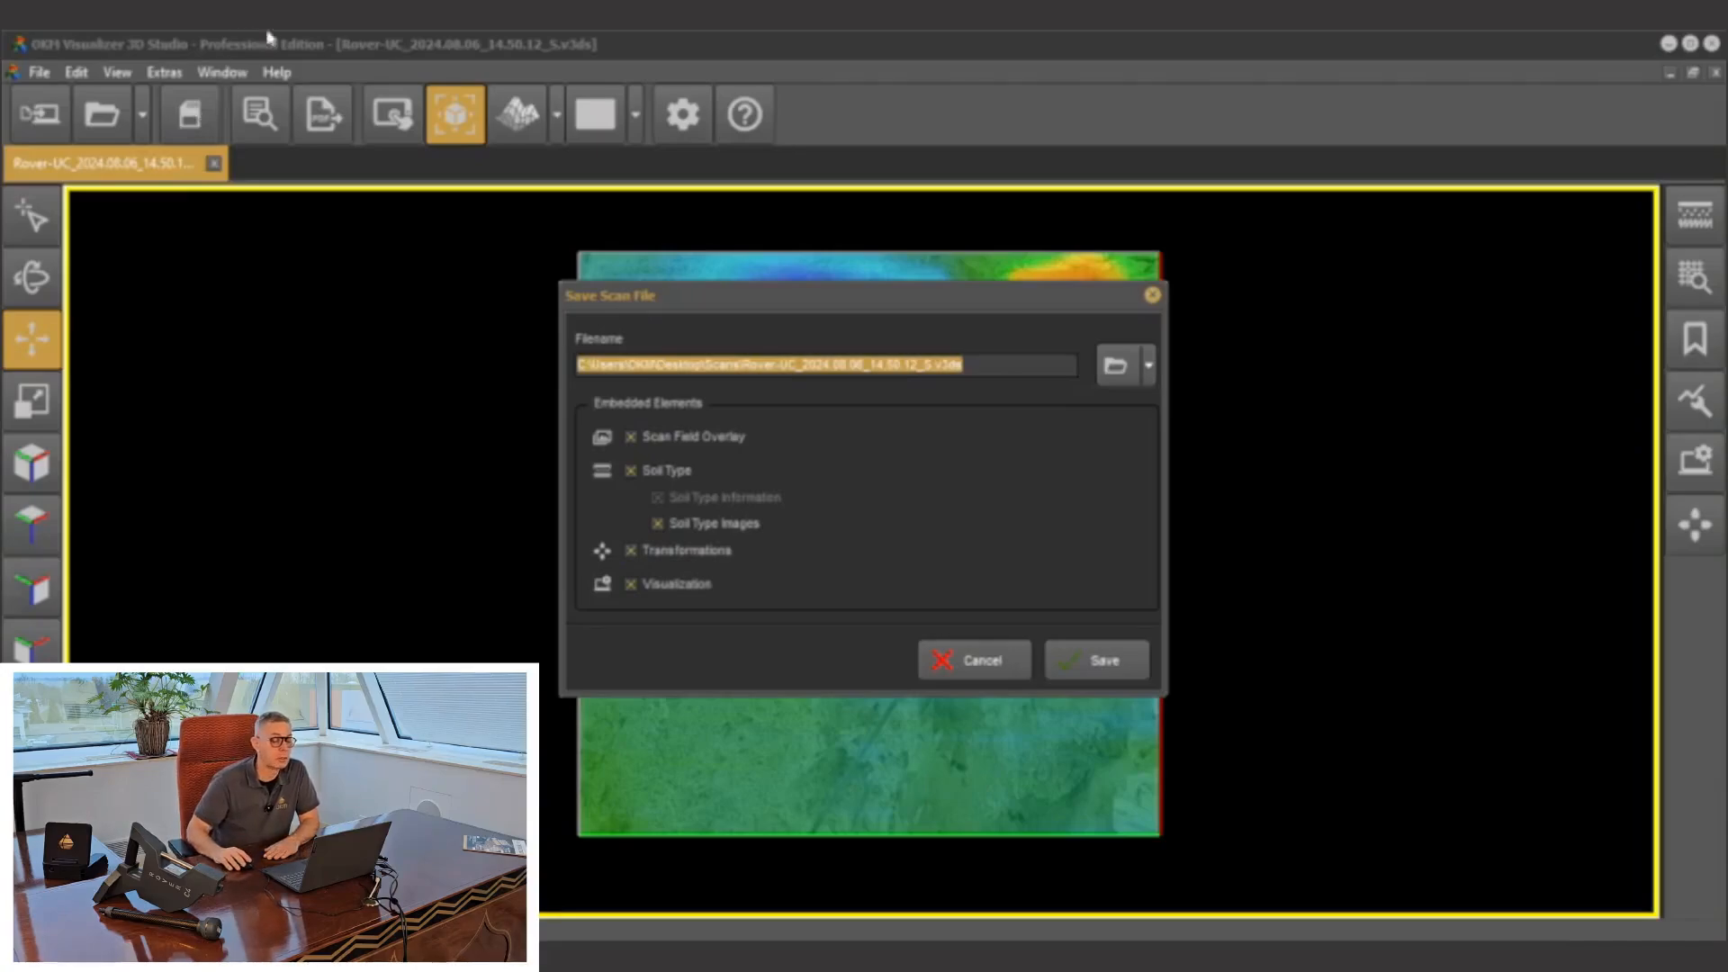
Exclude the scan field overlay, soil type, soil type images, transformations and visualization from the embedded elements of the scan file.
{"action": "left_click", "coordinate": [631, 439]}
{"action": "left_click", "coordinate": [631, 439]}
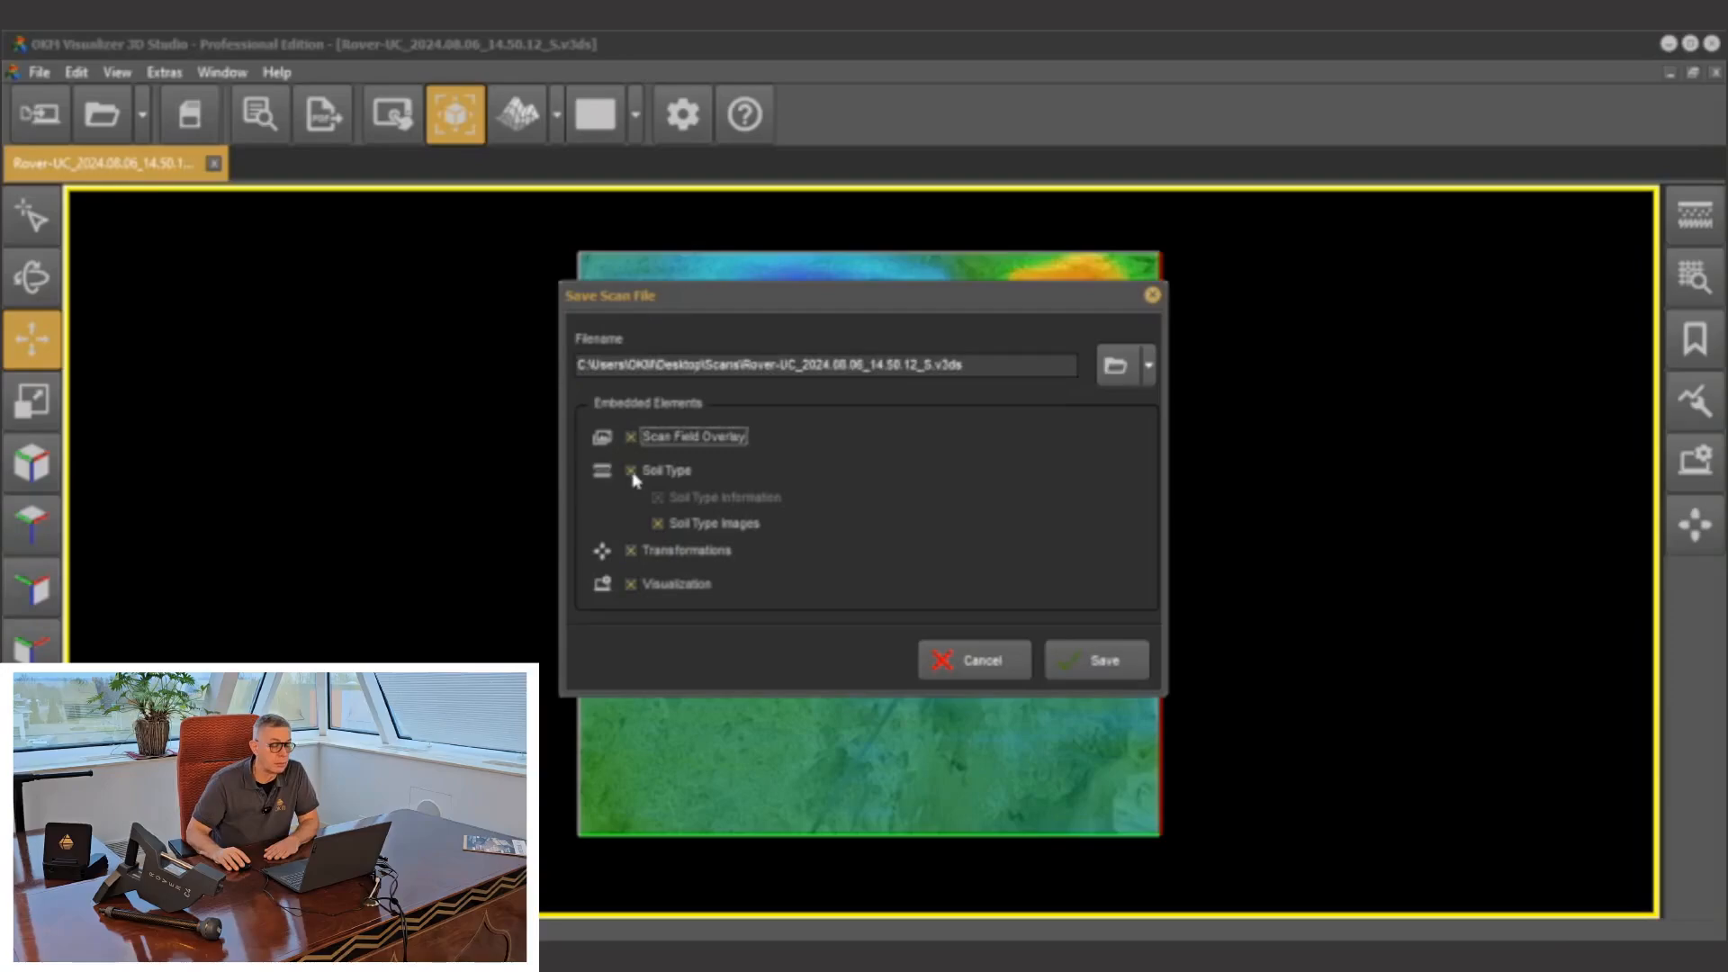
{"action": "left_click", "coordinate": [632, 473]}
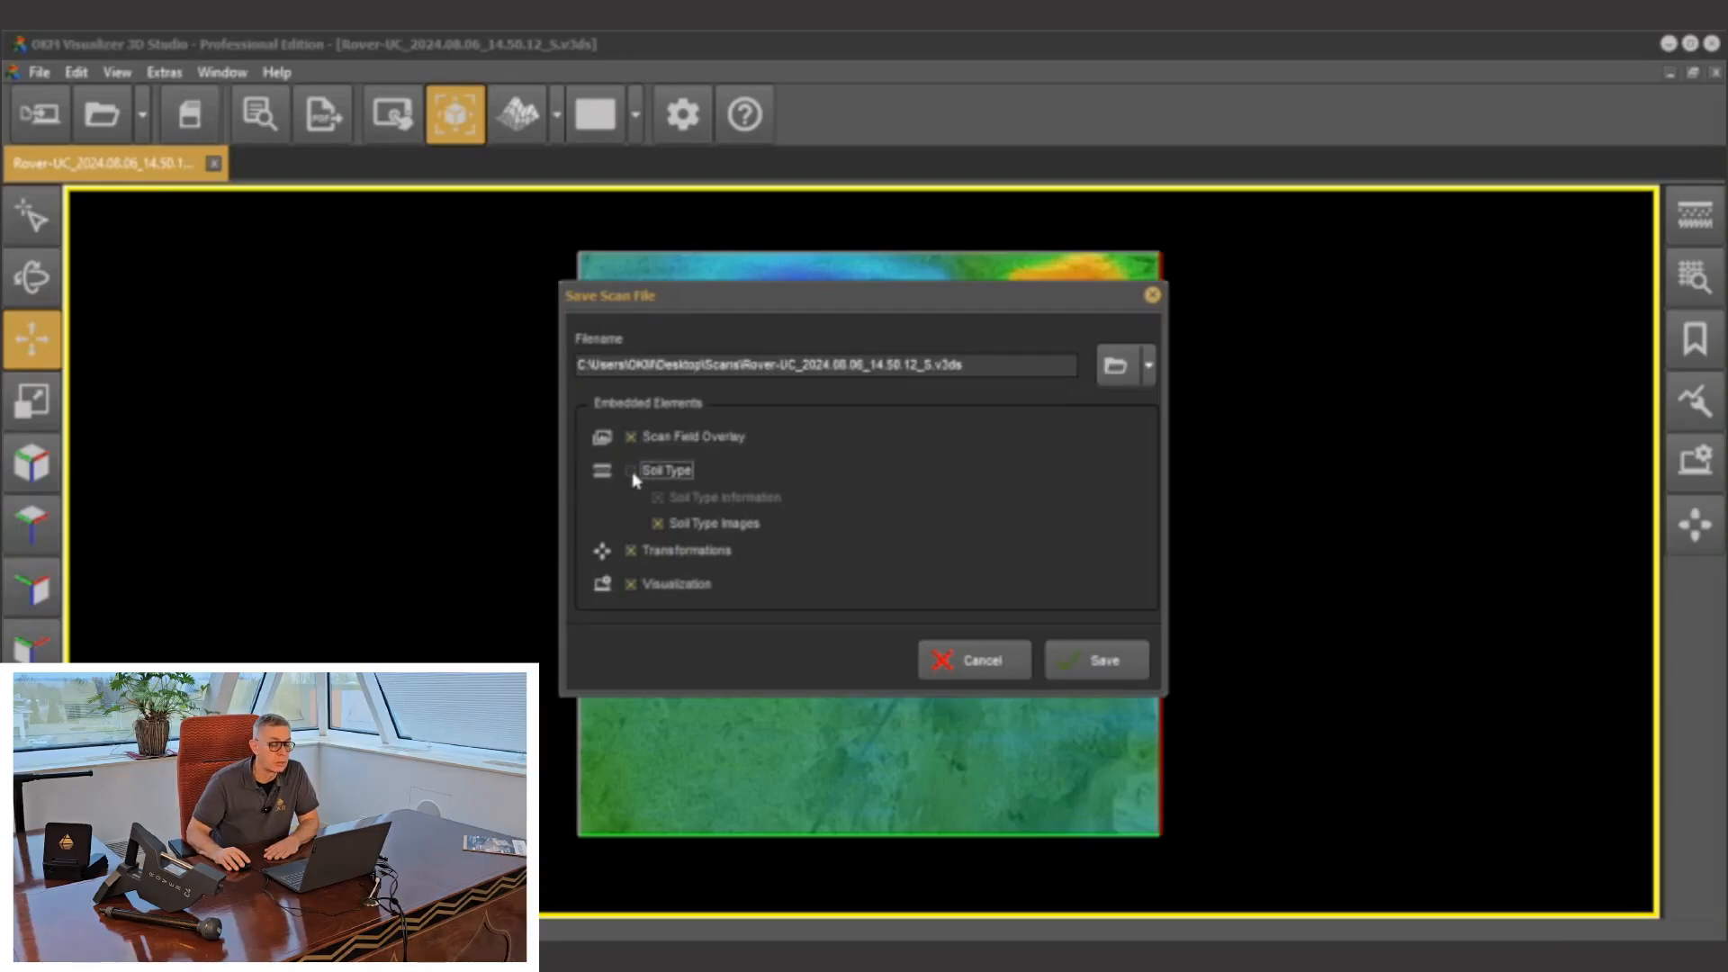
{"action": "left_click", "coordinate": [657, 524]}
{"action": "left_click", "coordinate": [631, 551]}
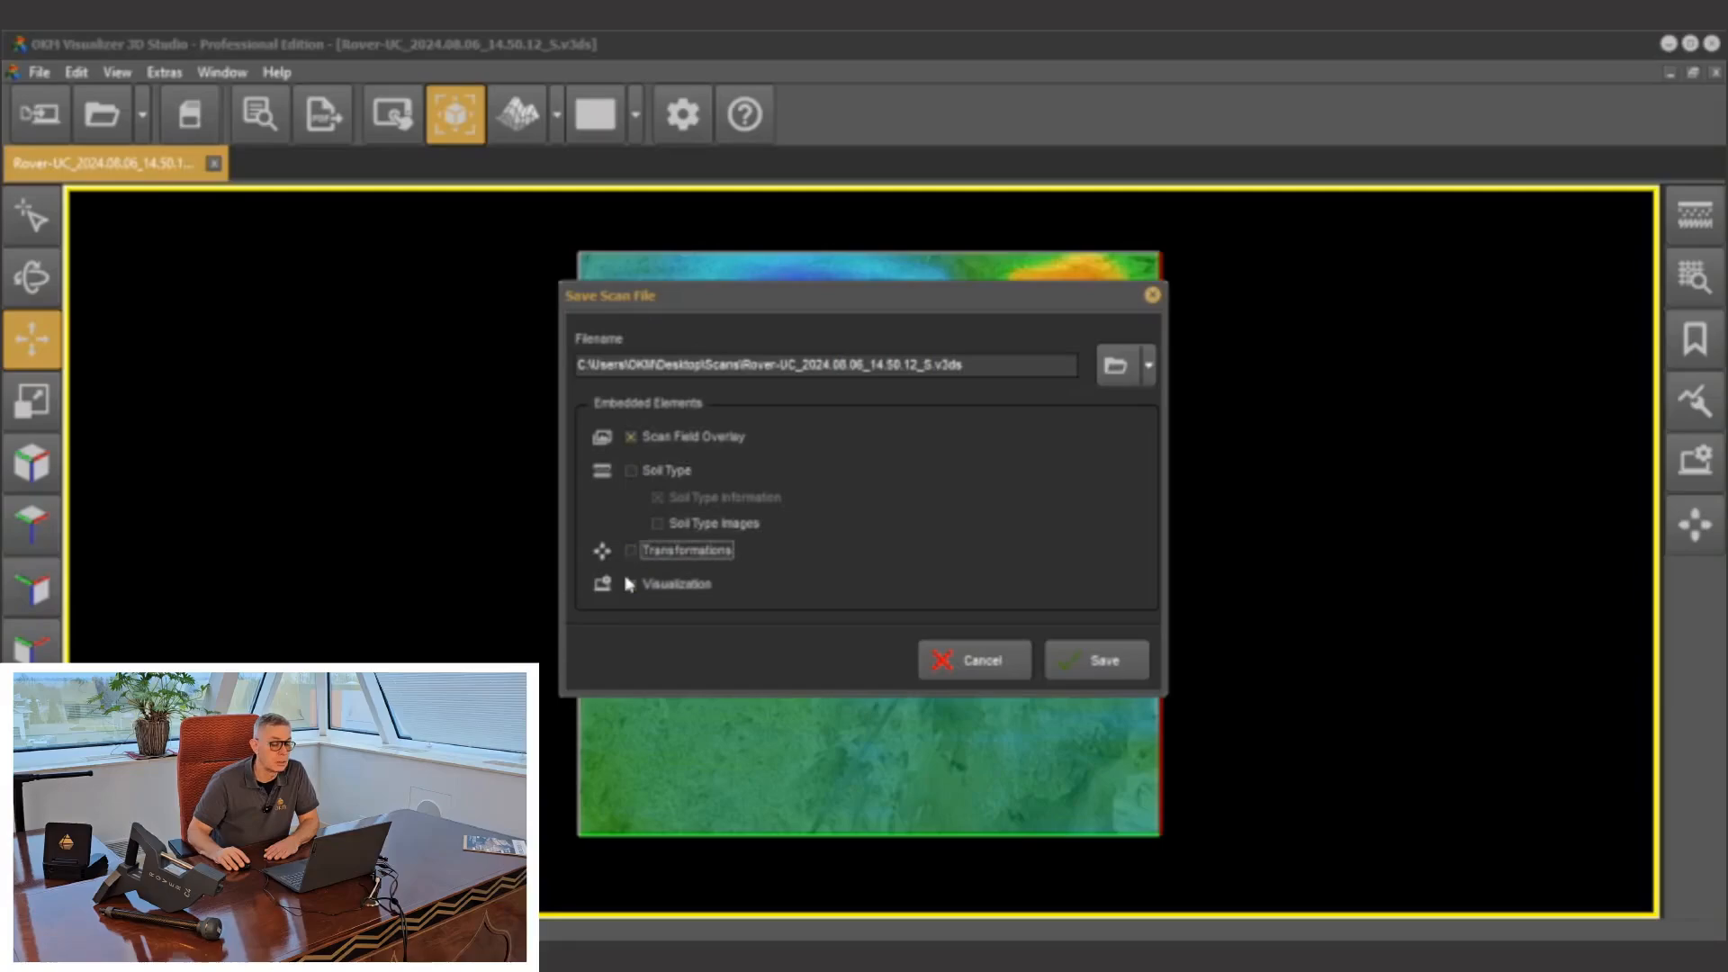
{"action": "left_click", "coordinate": [630, 584]}
{"action": "left_click", "coordinate": [631, 437]}
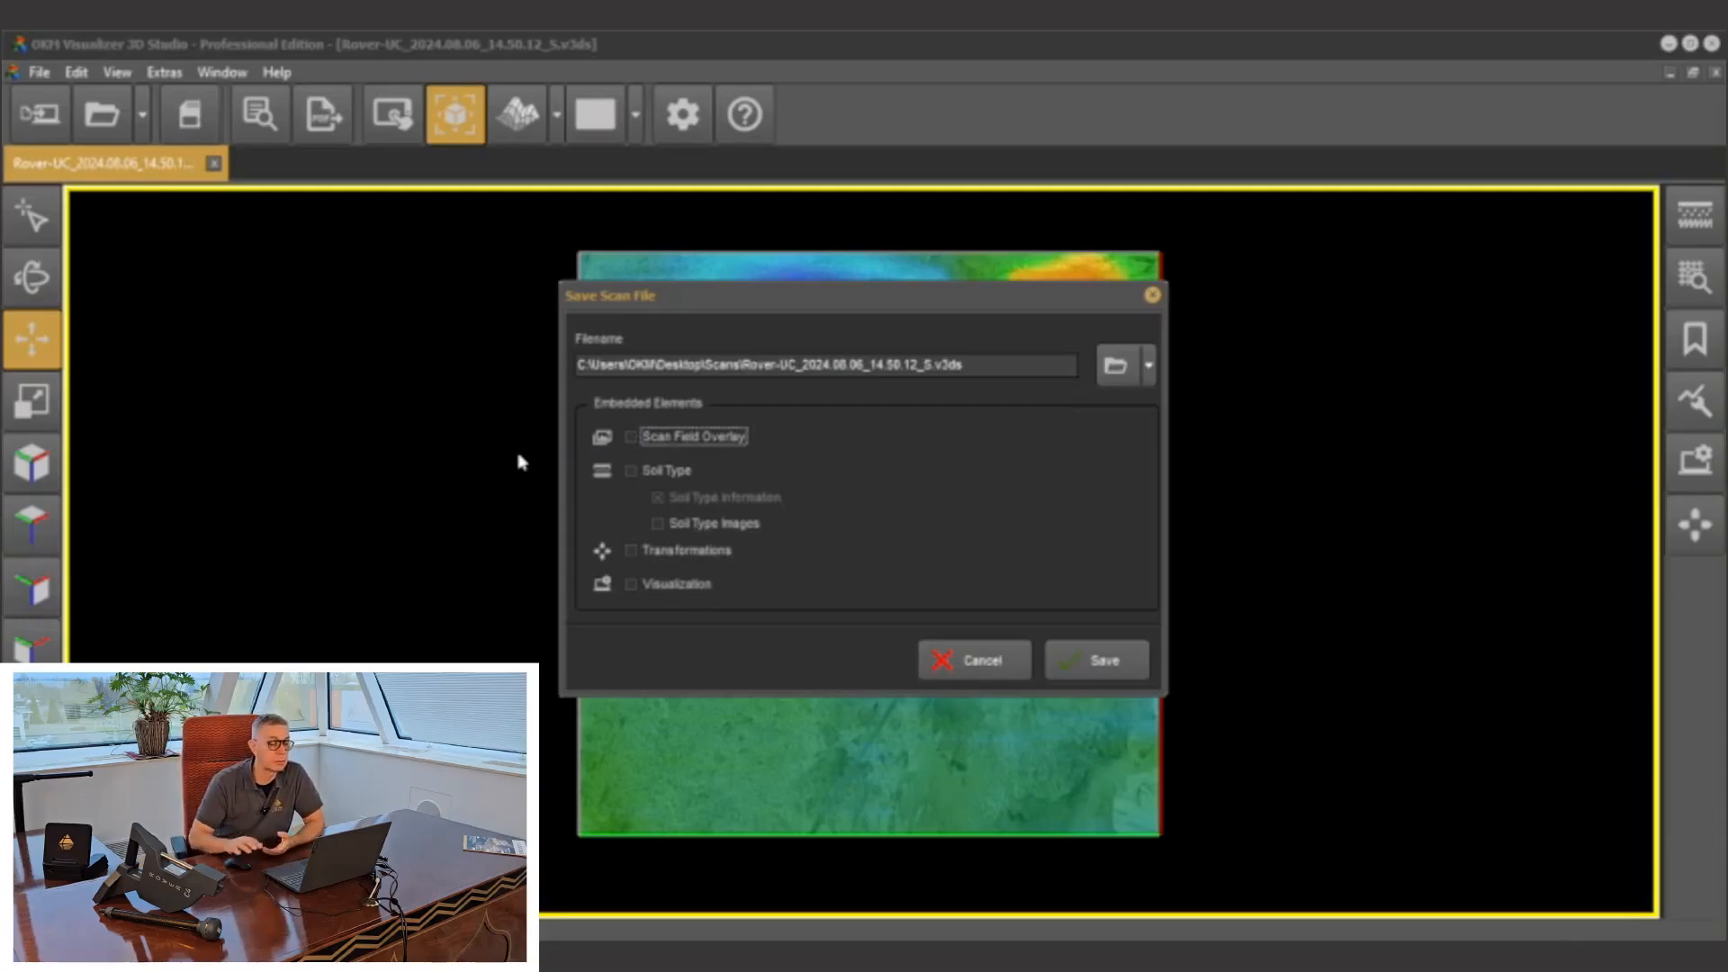
Embed the scan field overlay, soil type, transformations and visualization again, and cancel saving the scan file.
{"action": "left_click", "coordinate": [630, 438]}
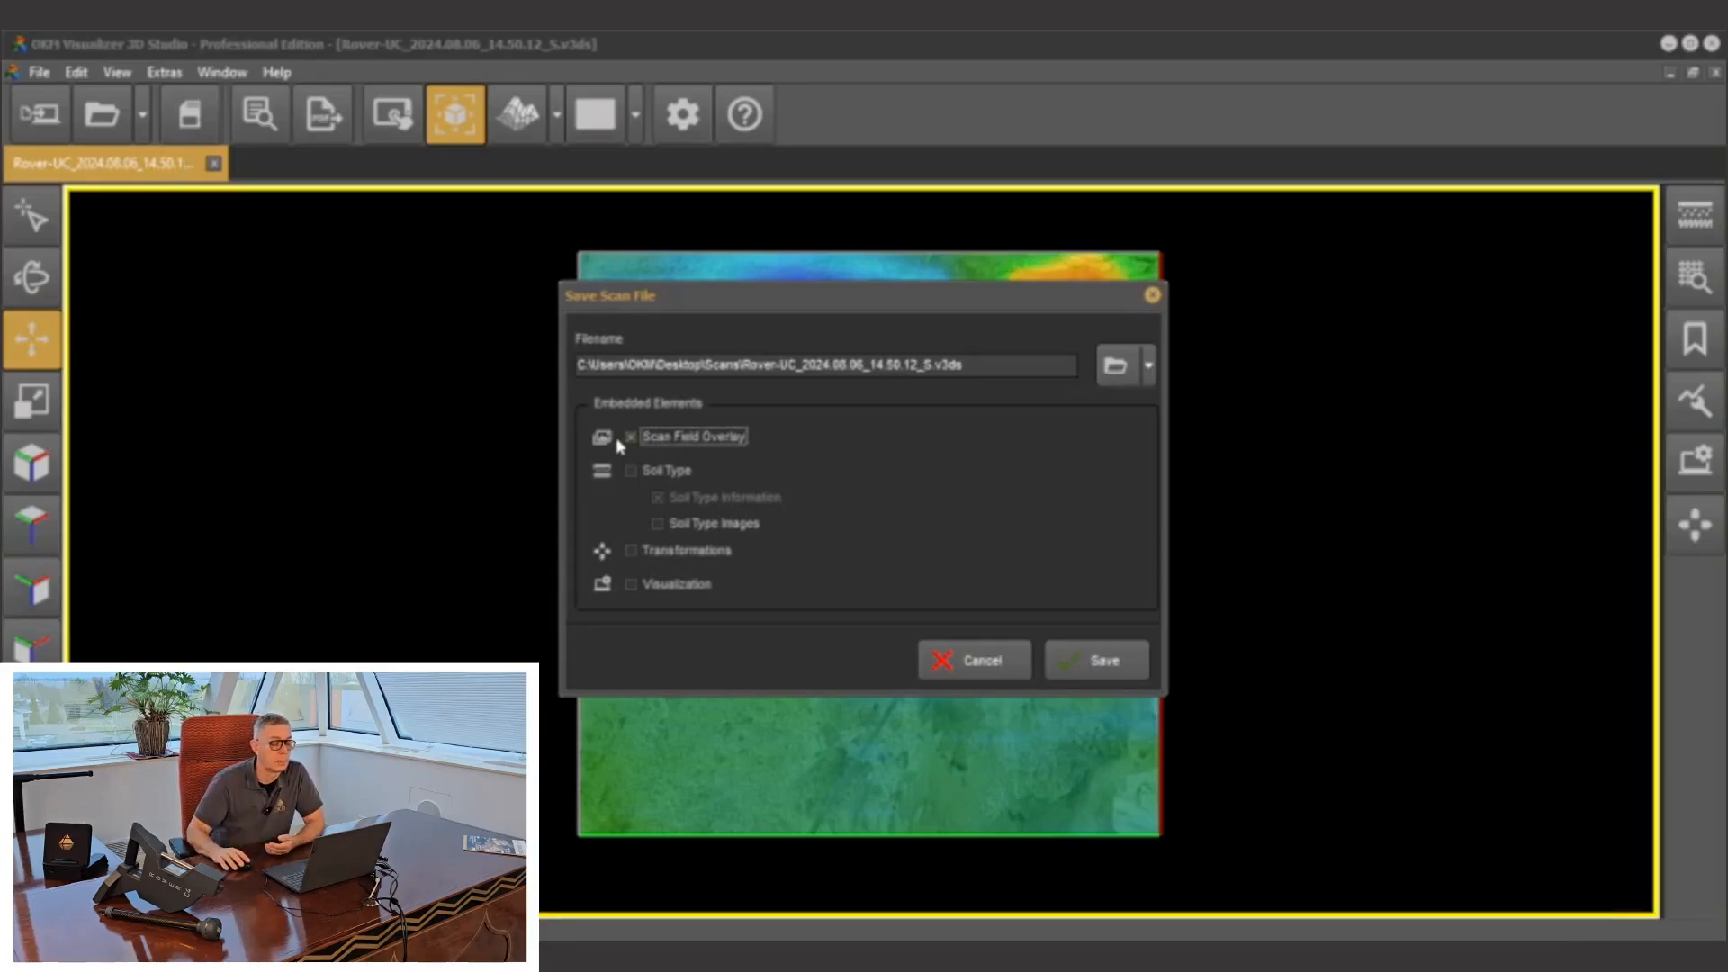
{"action": "left_click", "coordinate": [633, 473]}
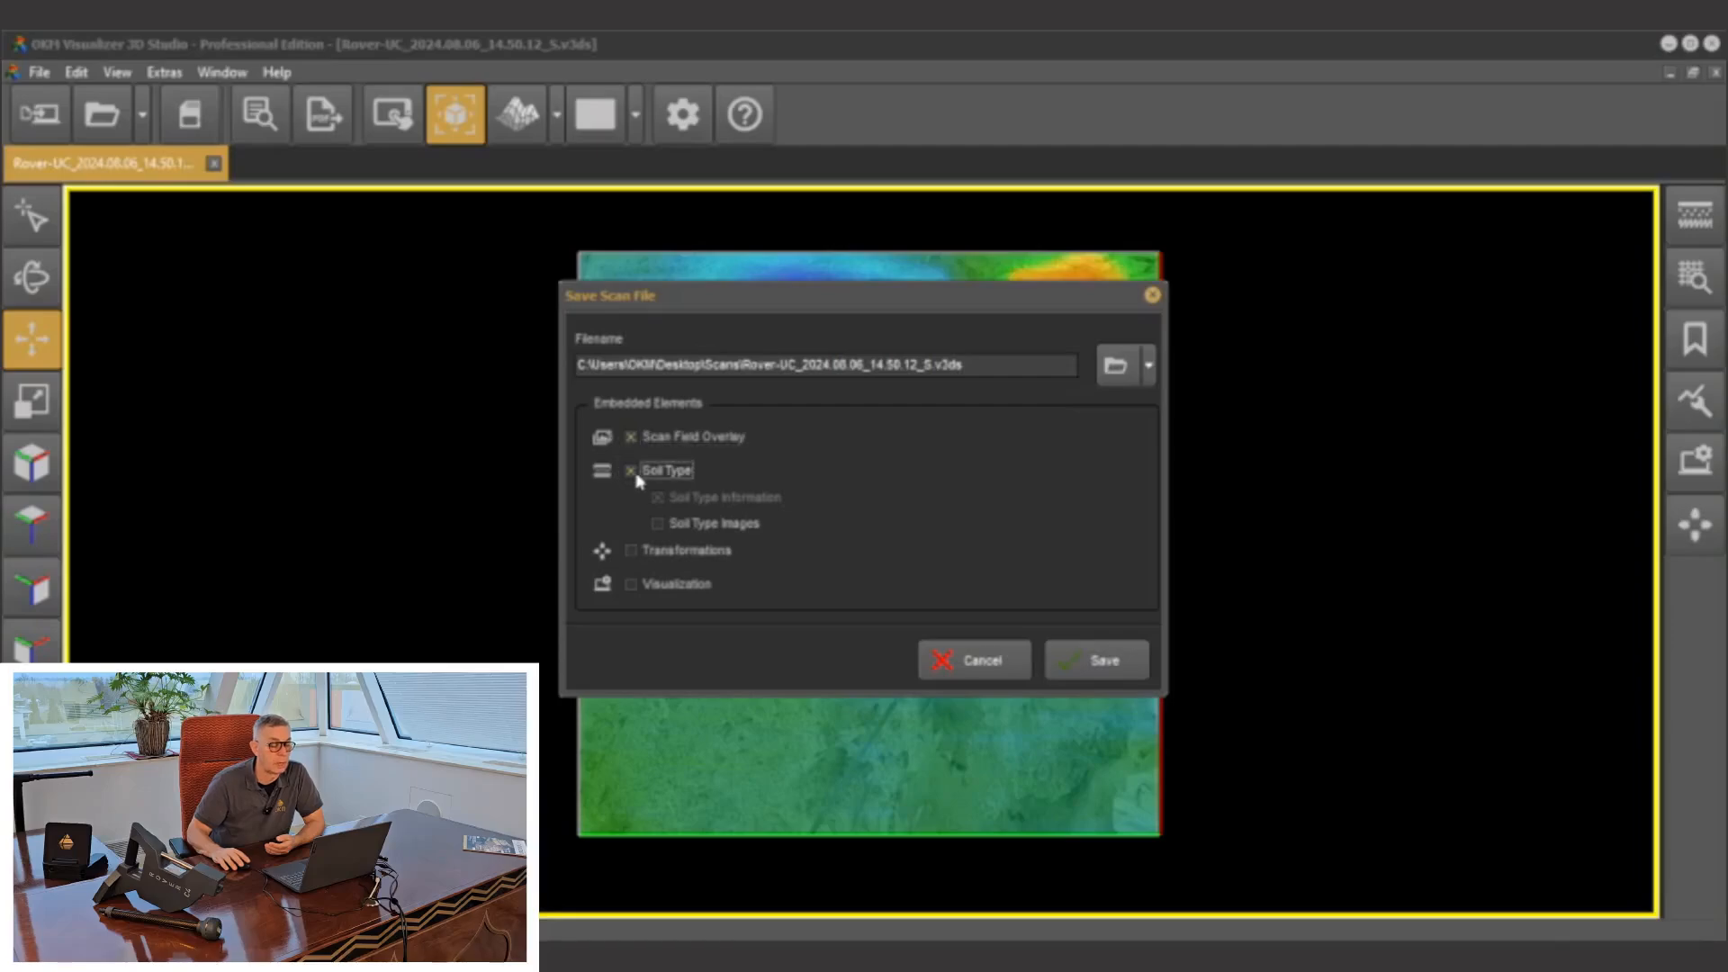
{"action": "left_click", "coordinate": [633, 554]}
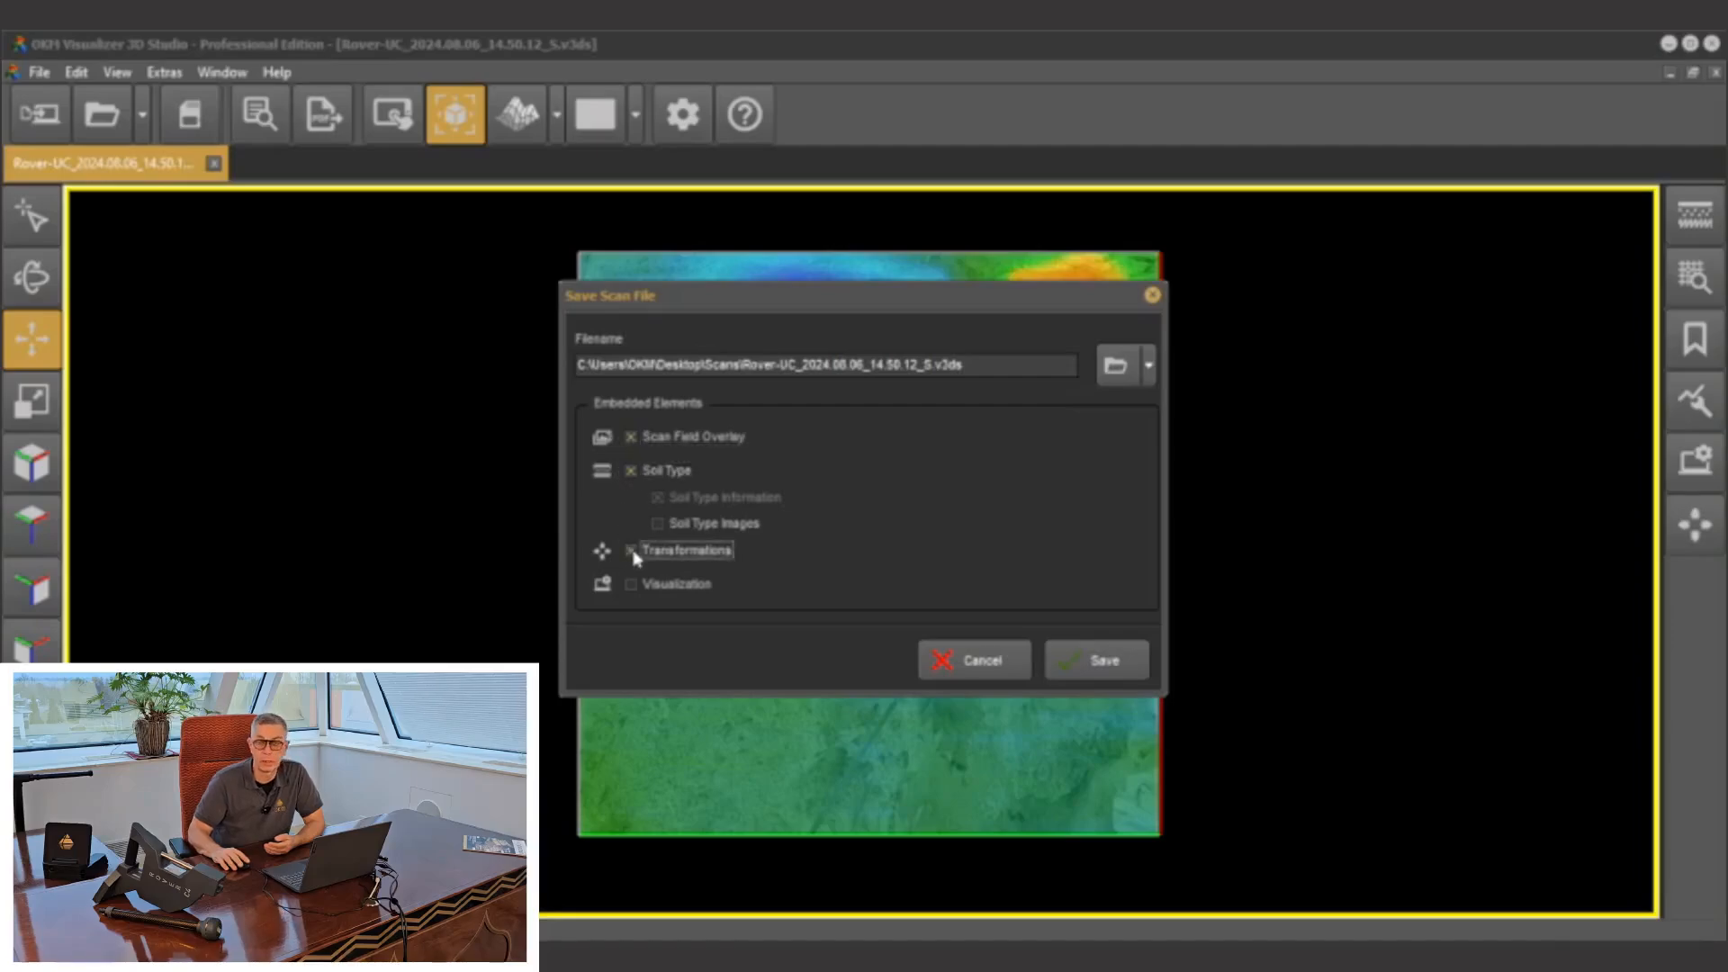
{"action": "left_click", "coordinate": [630, 586]}
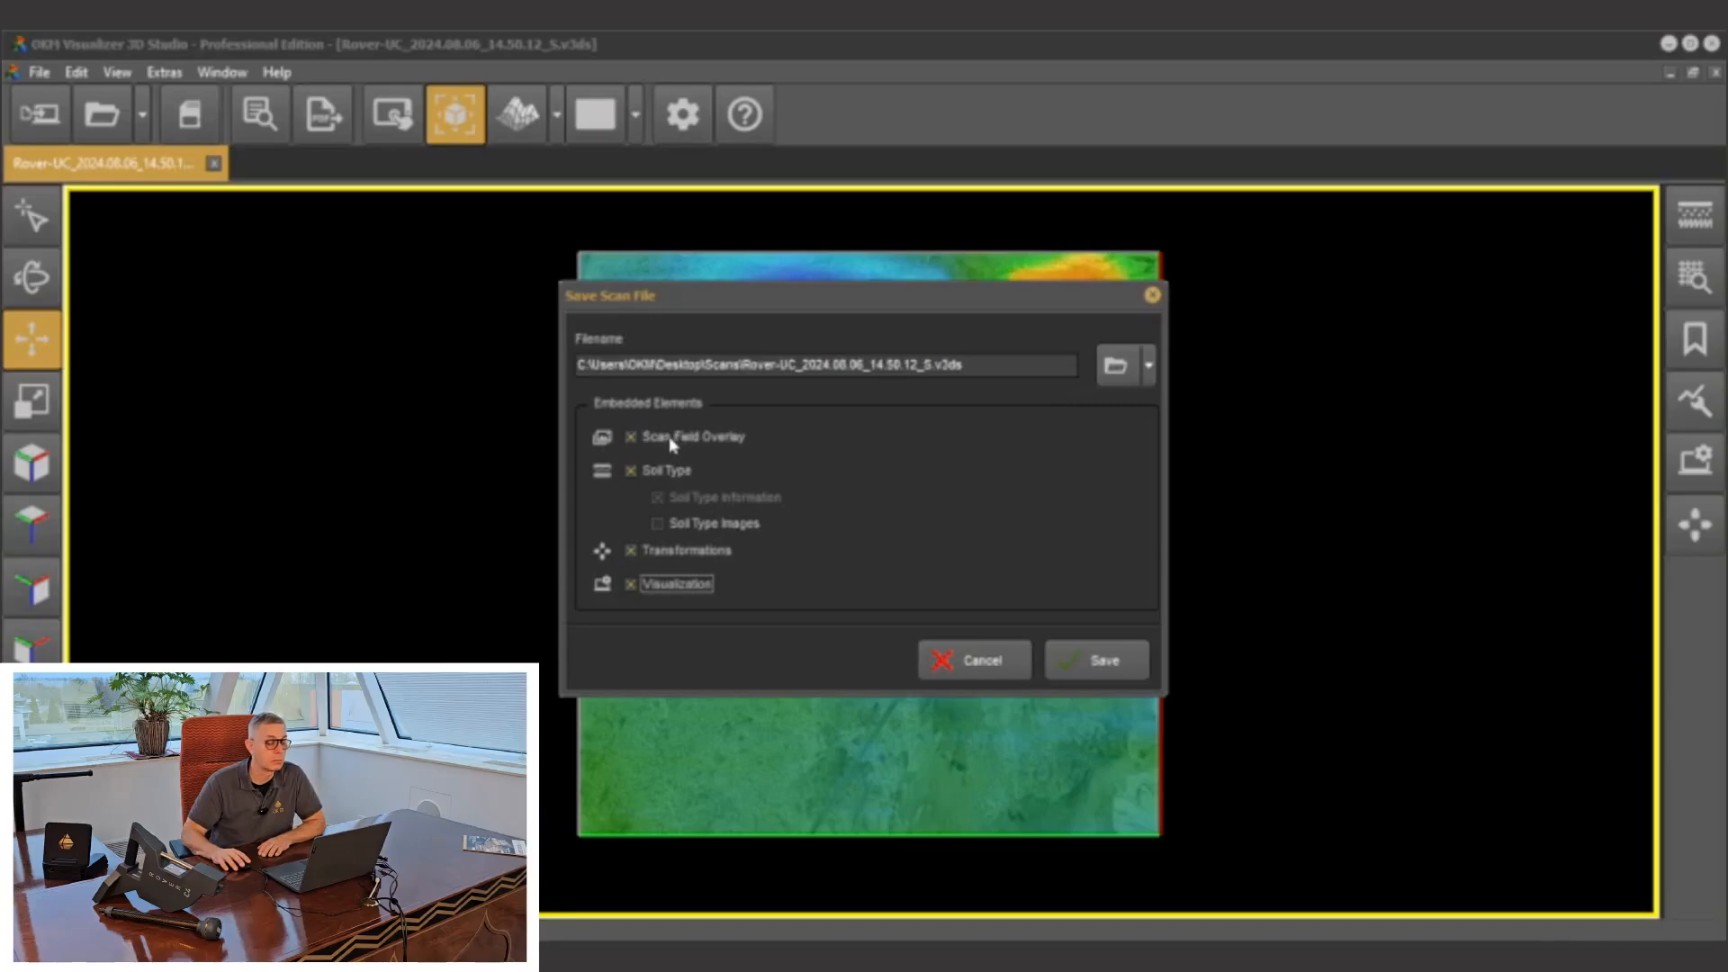
{"action": "left_click", "coordinate": [983, 660]}
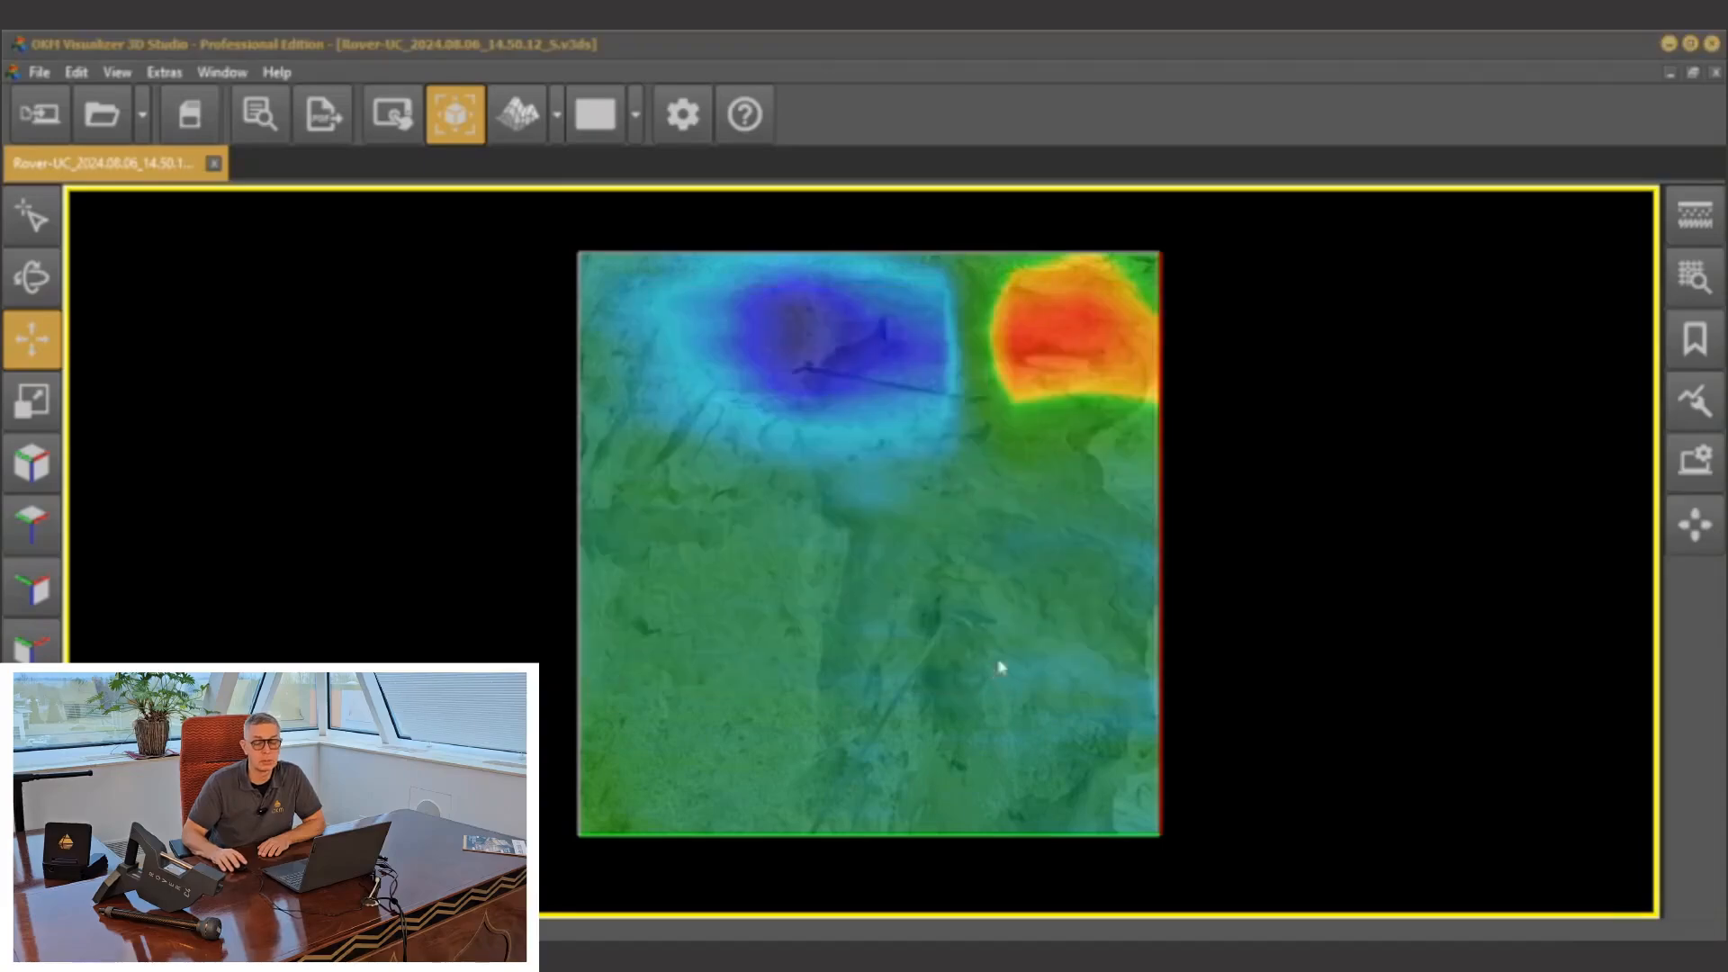
Try the scan field overlay's texture opacity at maximum and at zero, and set it to about the middle.
{"action": "left_click", "coordinate": [1710, 472]}
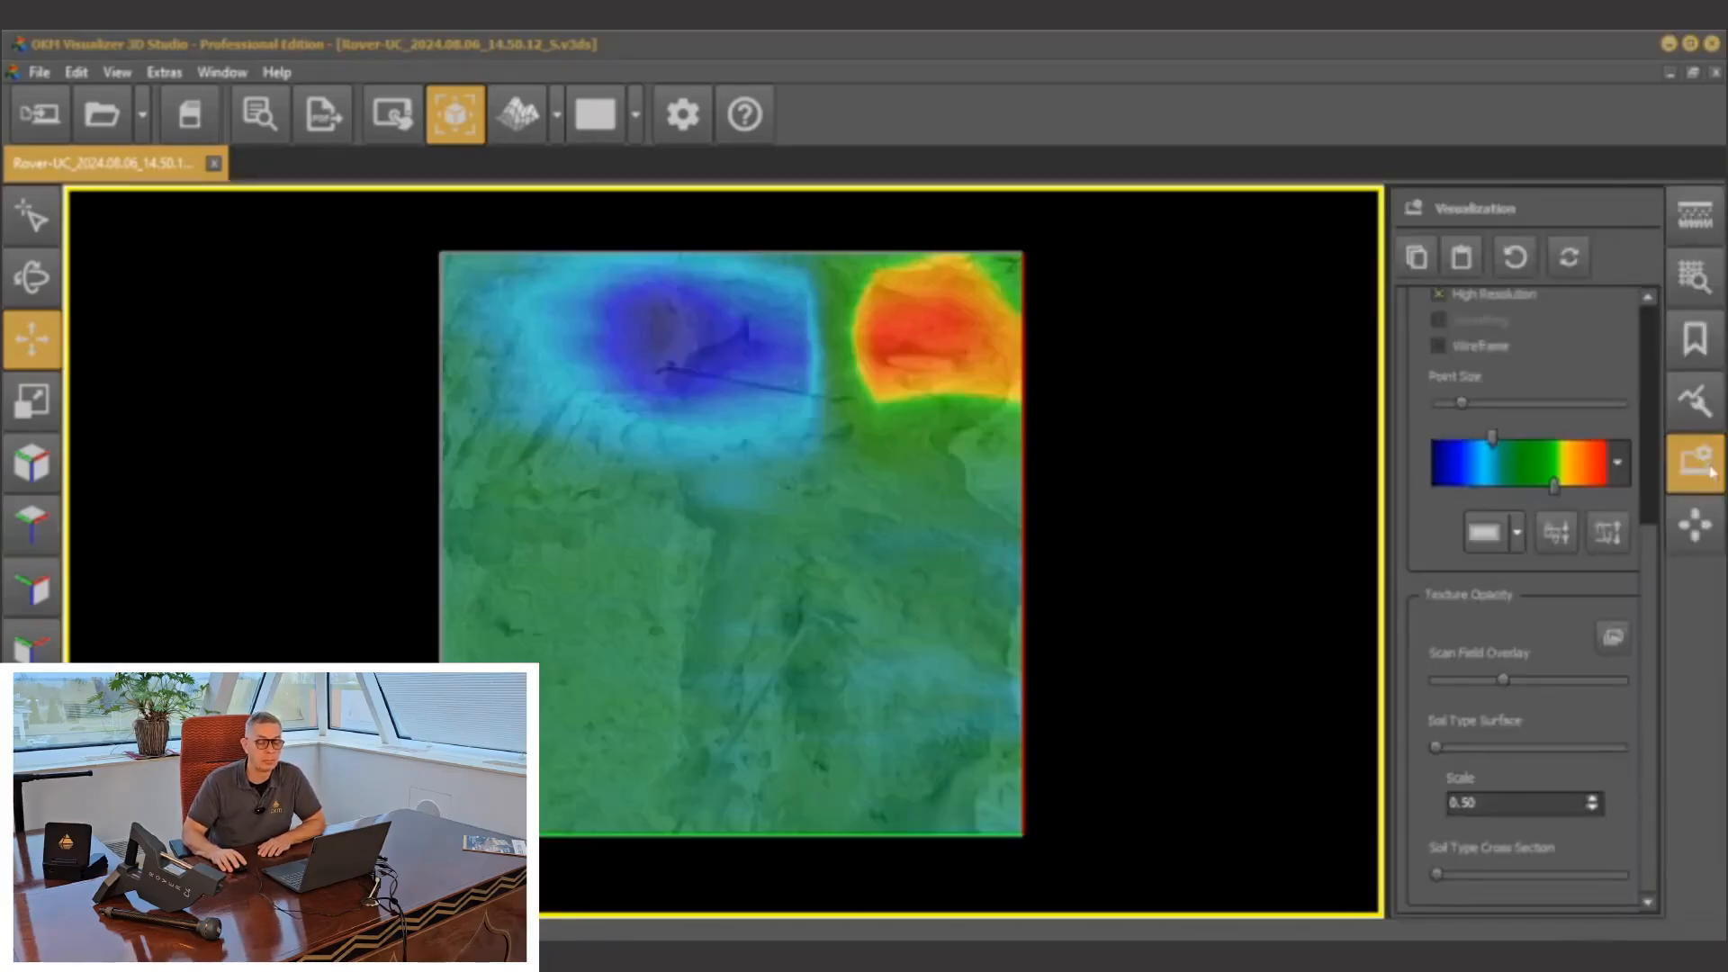
{"action": "left_click_drag", "start_coordinate": [1647, 535], "coordinate": [1668, 372]}
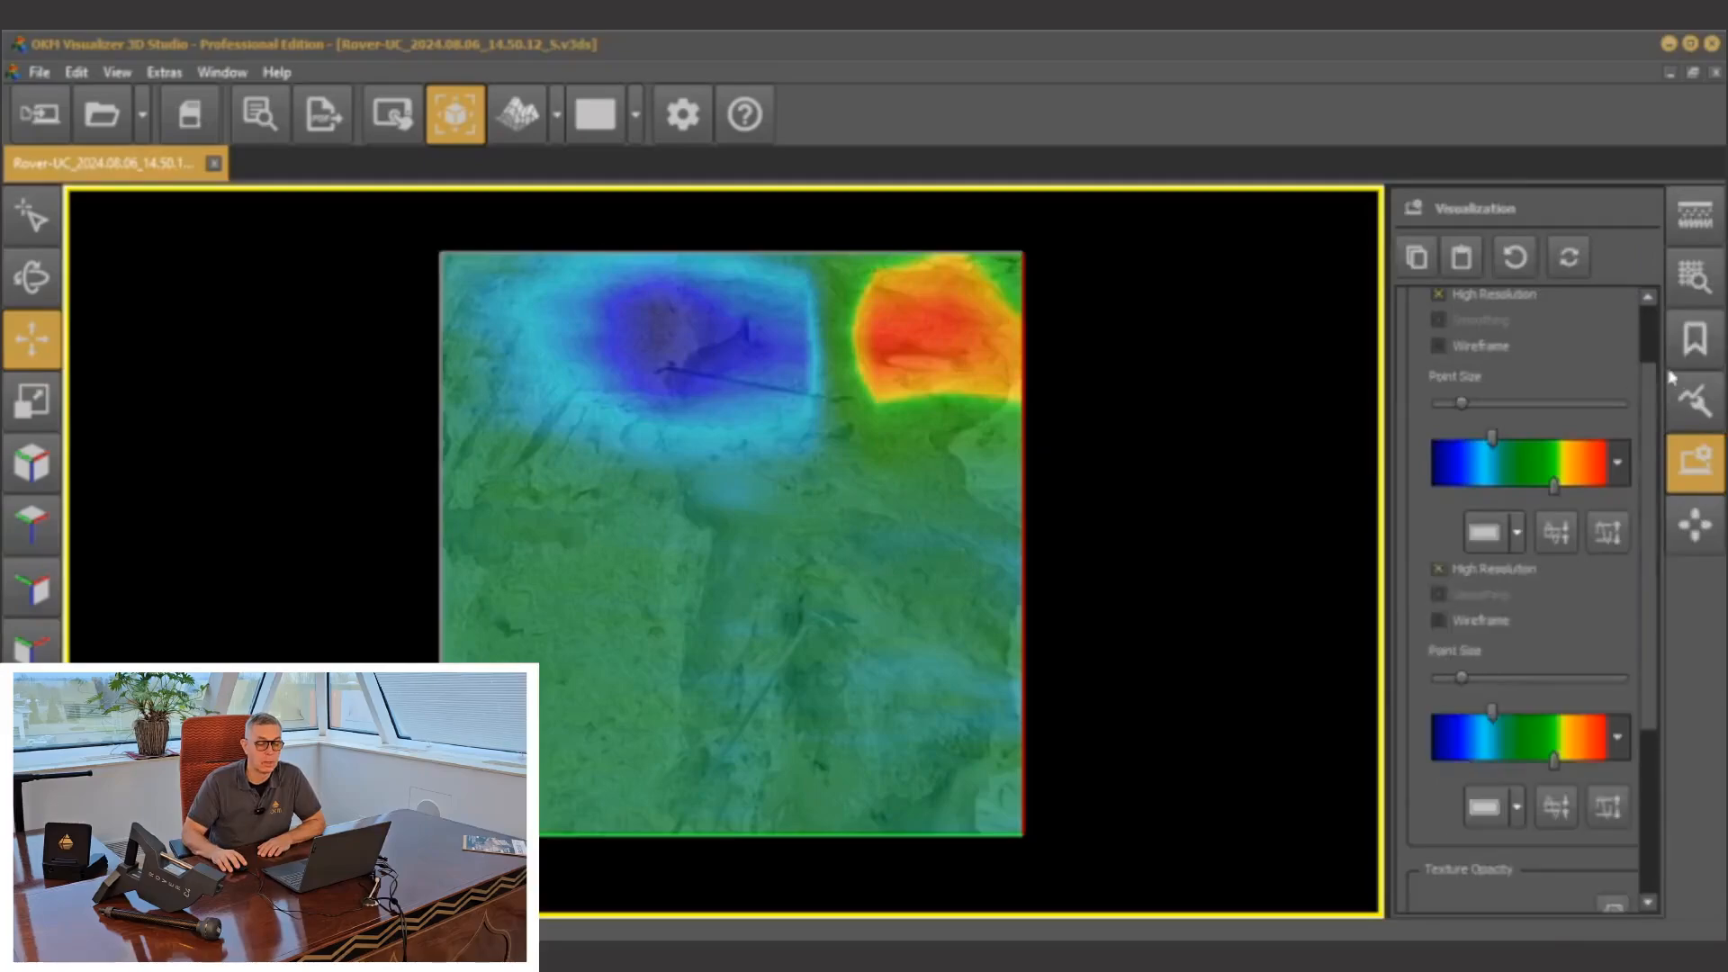
{"action": "left_click_drag", "start_coordinate": [1656, 437], "coordinate": [1665, 576]}
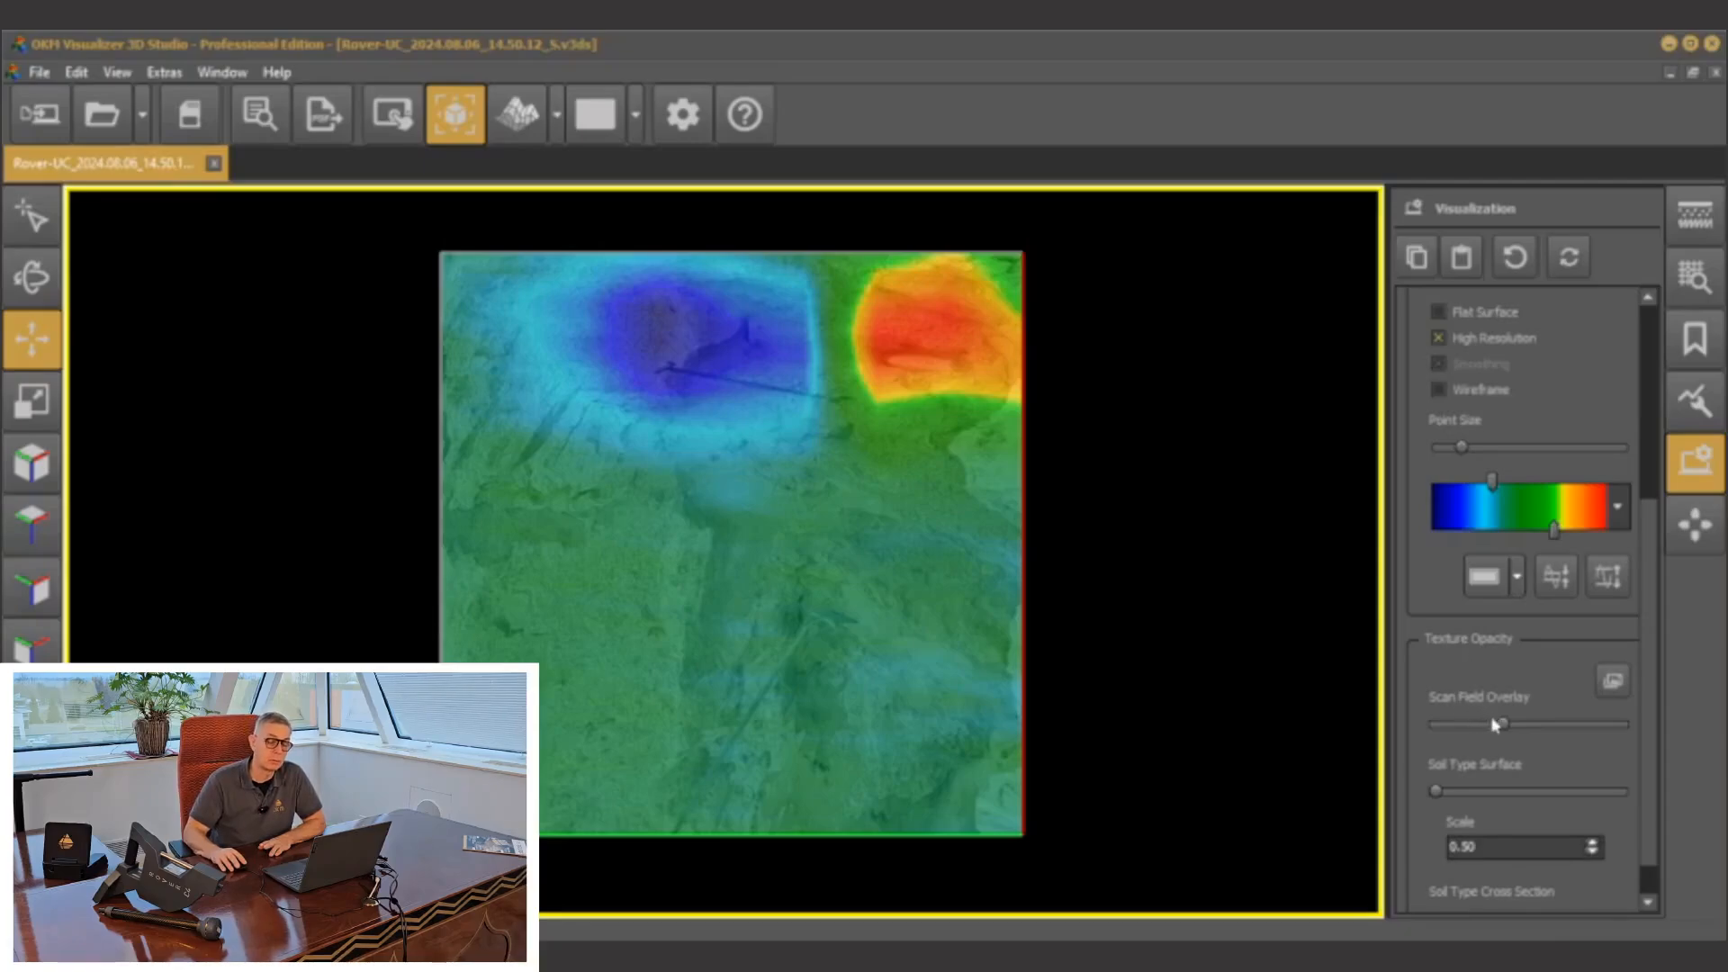
{"action": "left_click_drag", "start_coordinate": [1505, 726], "coordinate": [1625, 744]}
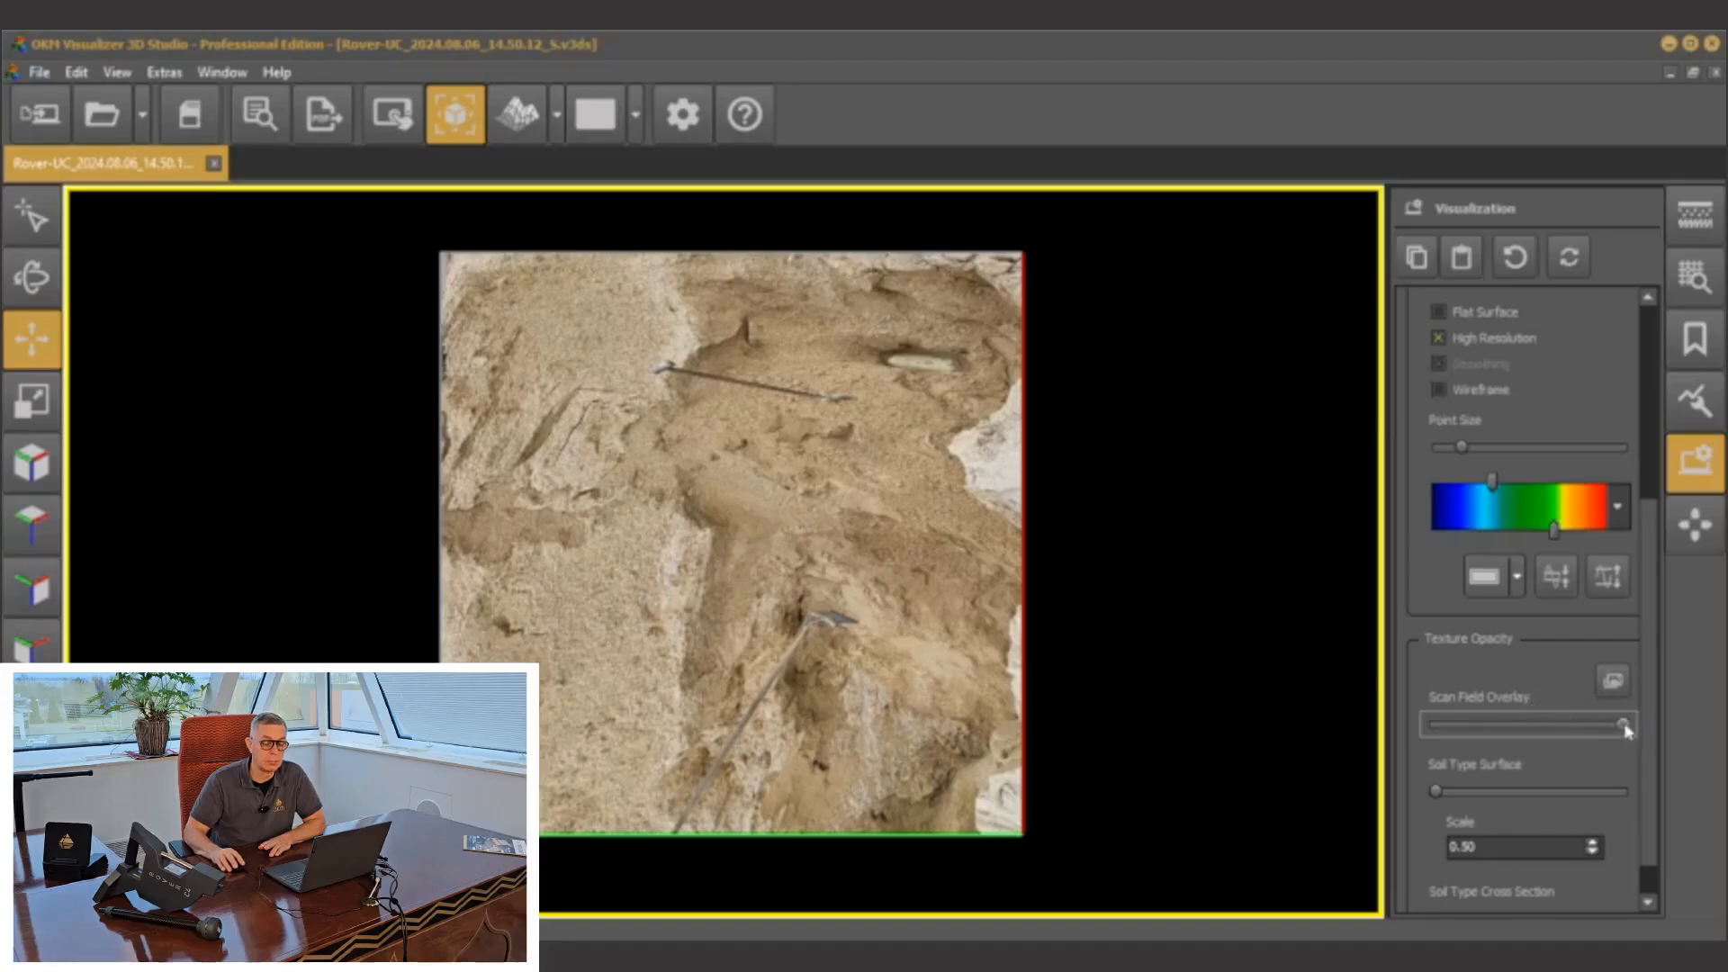
{"action": "left_click_drag", "start_coordinate": [1623, 725], "coordinate": [1424, 738]}
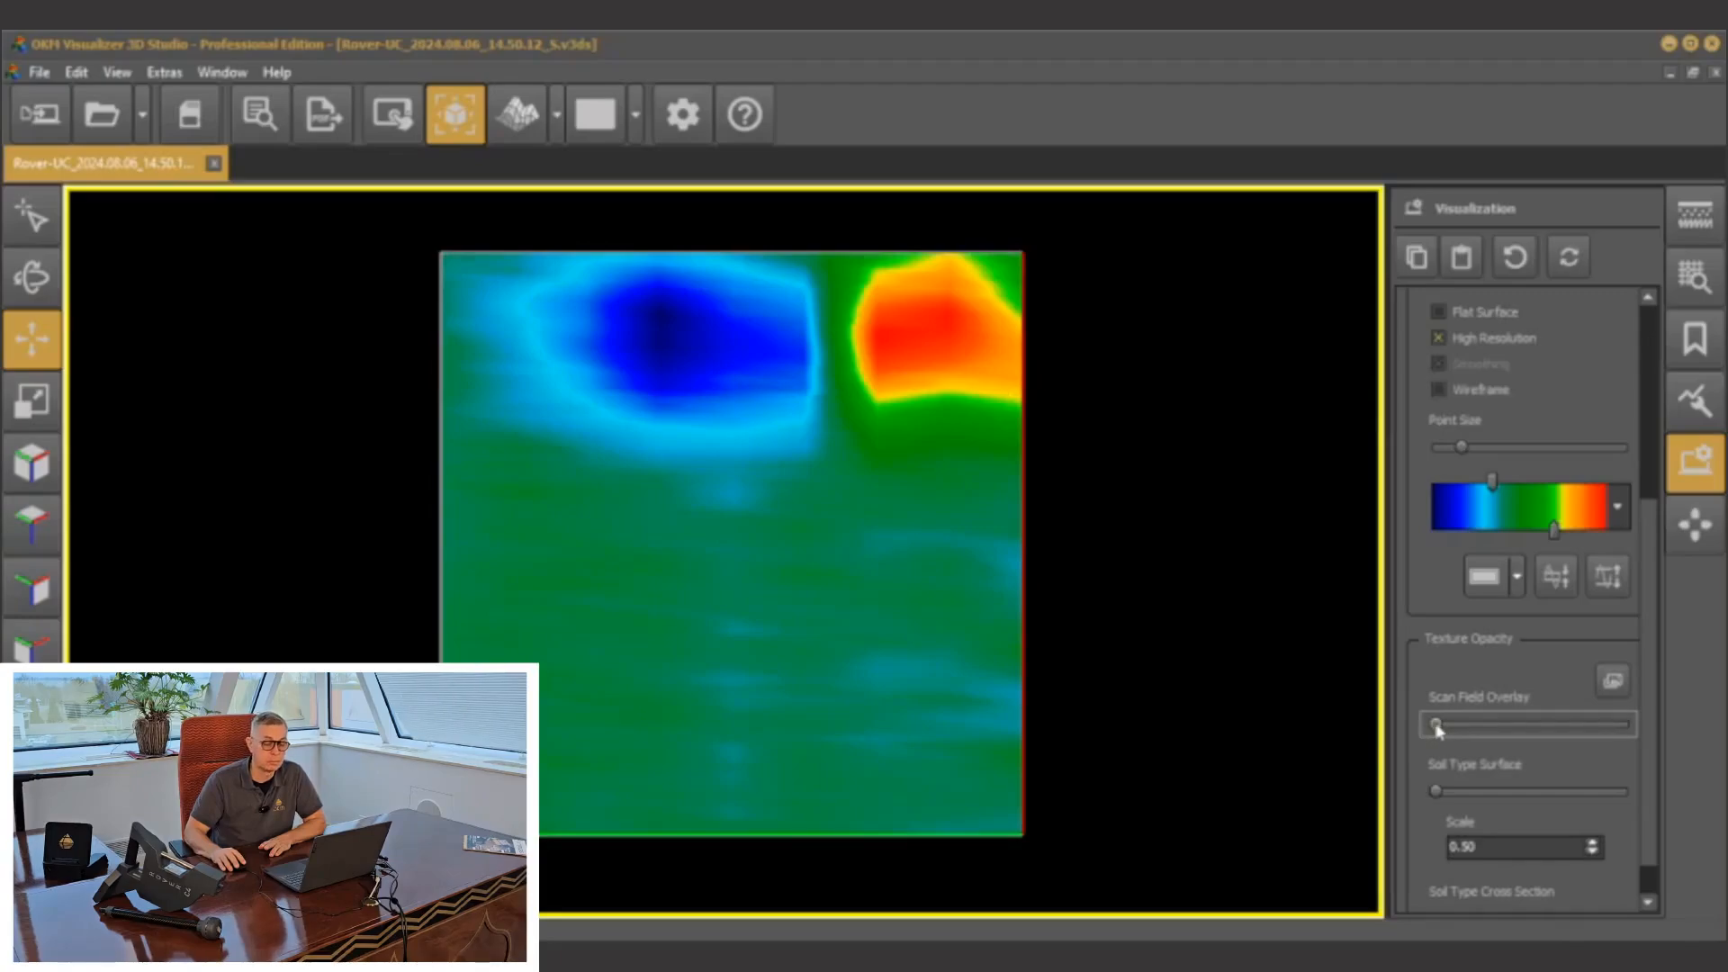
{"action": "left_click_drag", "start_coordinate": [1437, 731], "coordinate": [1521, 729]}
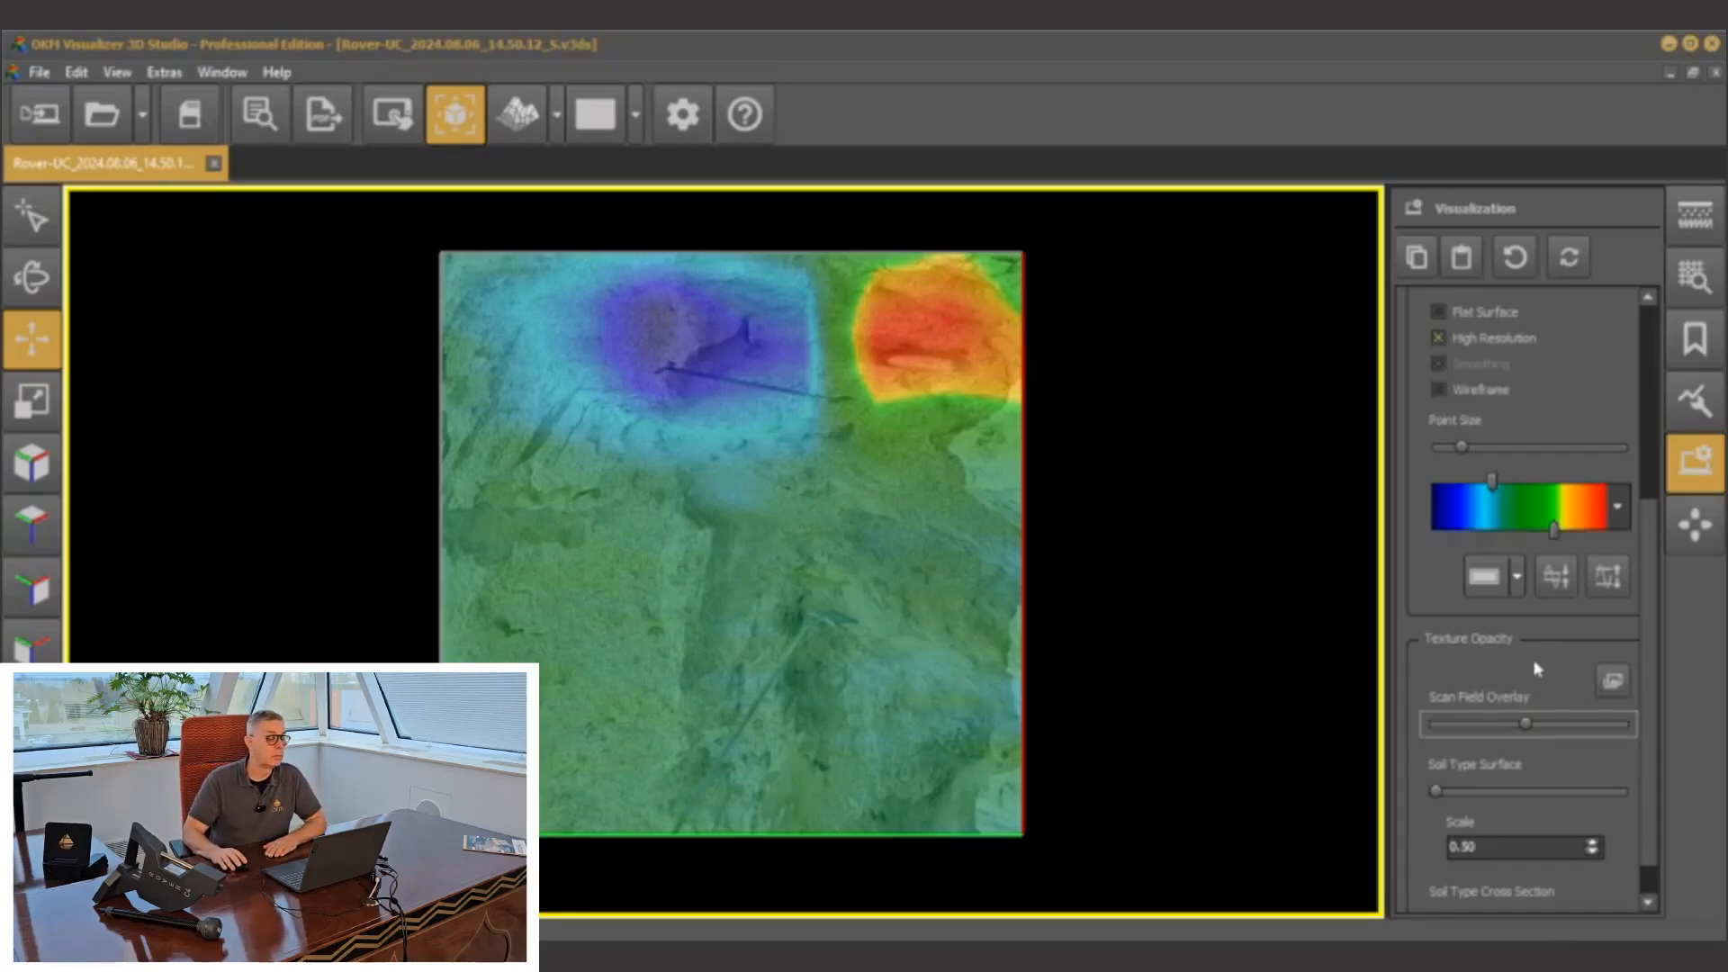
Examine the scan field overlay in the scan's characteristics and the embedded elements offered for saving, leaving the save cancelled.
{"action": "left_click", "coordinate": [261, 115]}
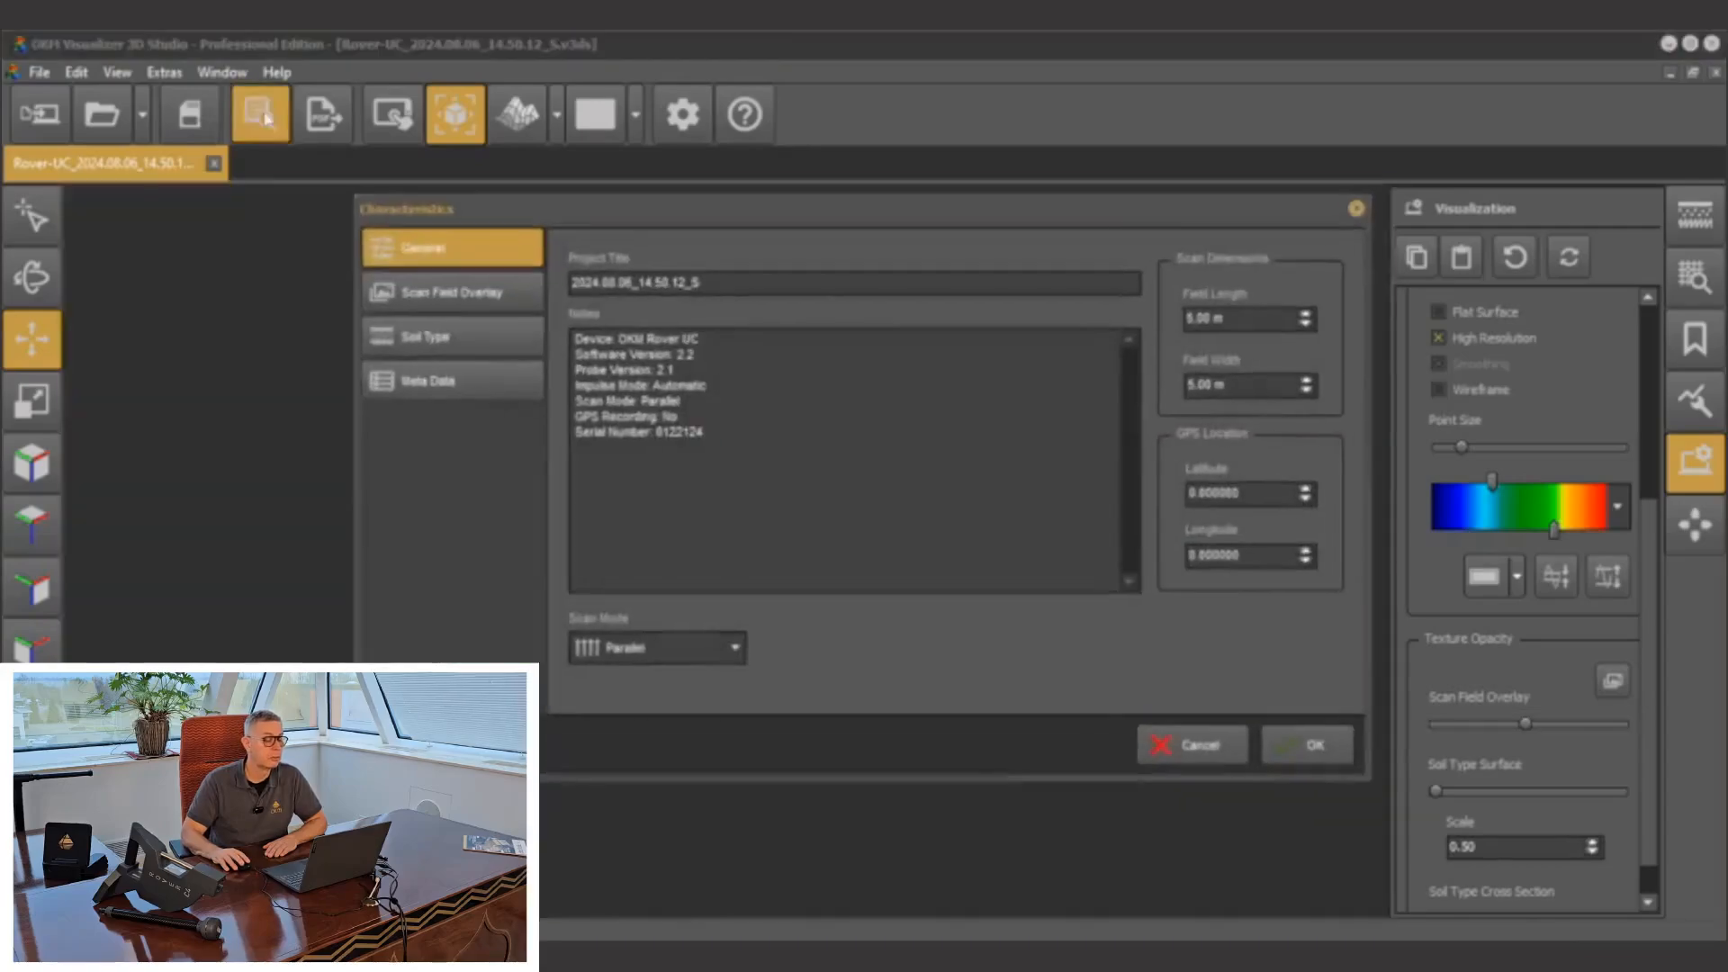
{"action": "left_click", "coordinate": [418, 297]}
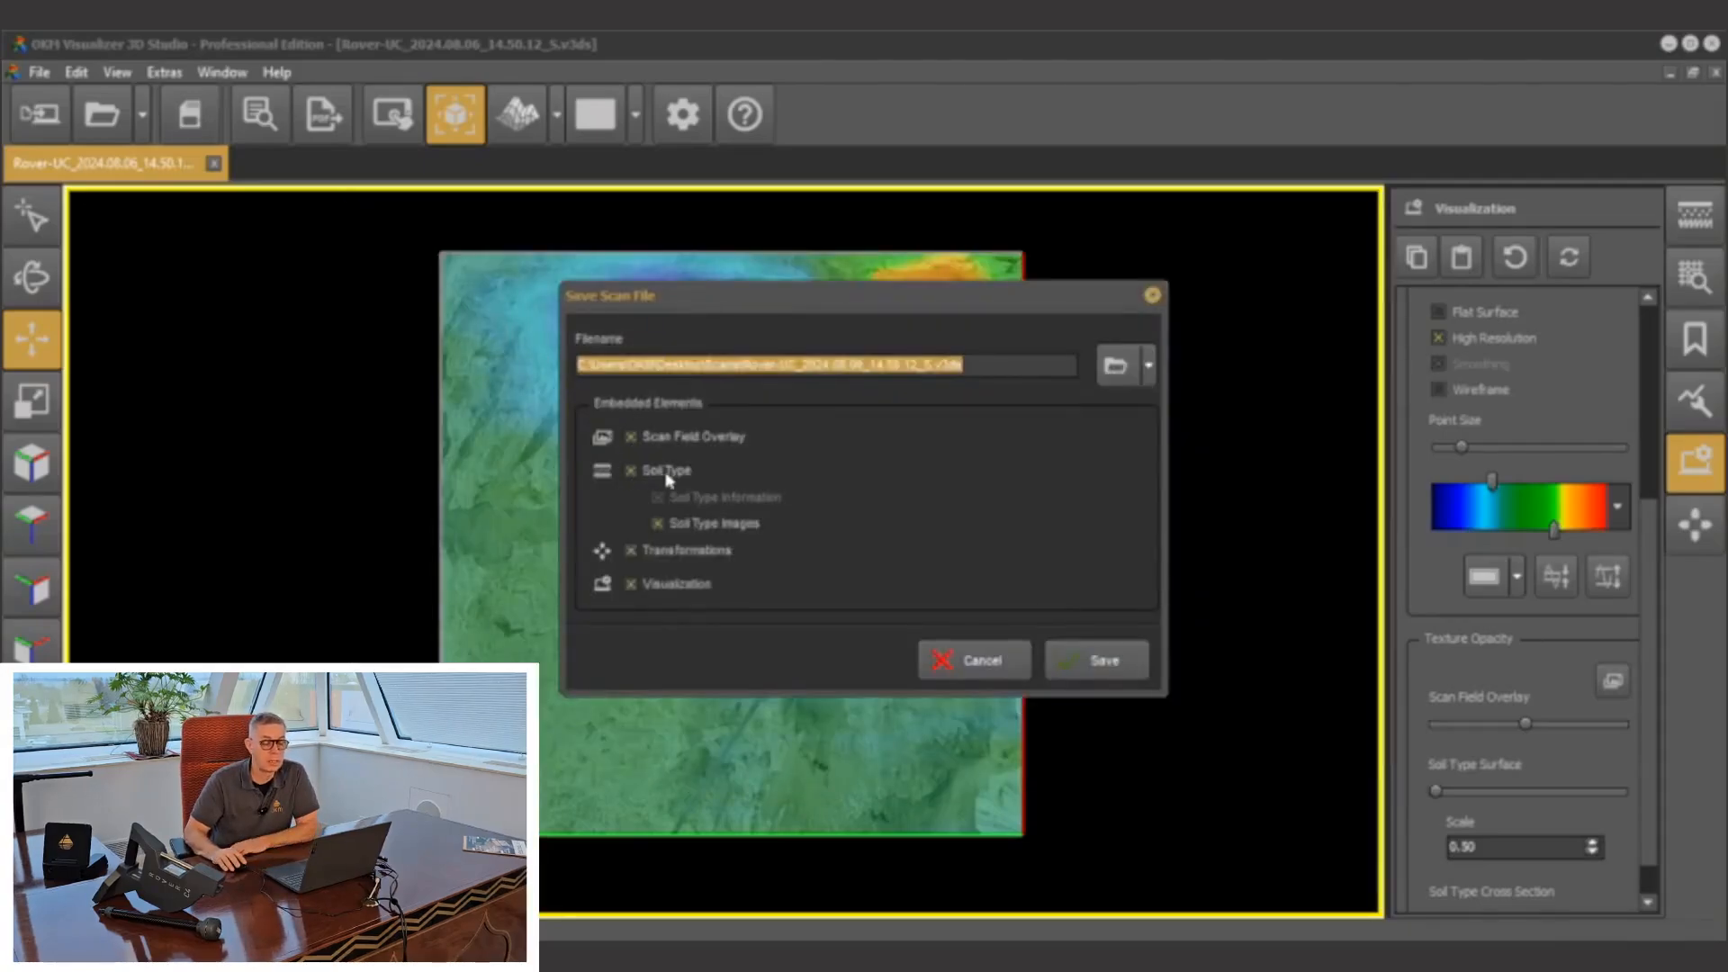
{"action": "left_click", "coordinate": [968, 660]}
Examine the soil types list around Sand wet and the general and image settings of a new soil type definition, without creating one.
{"action": "left_click", "coordinate": [1694, 218]}
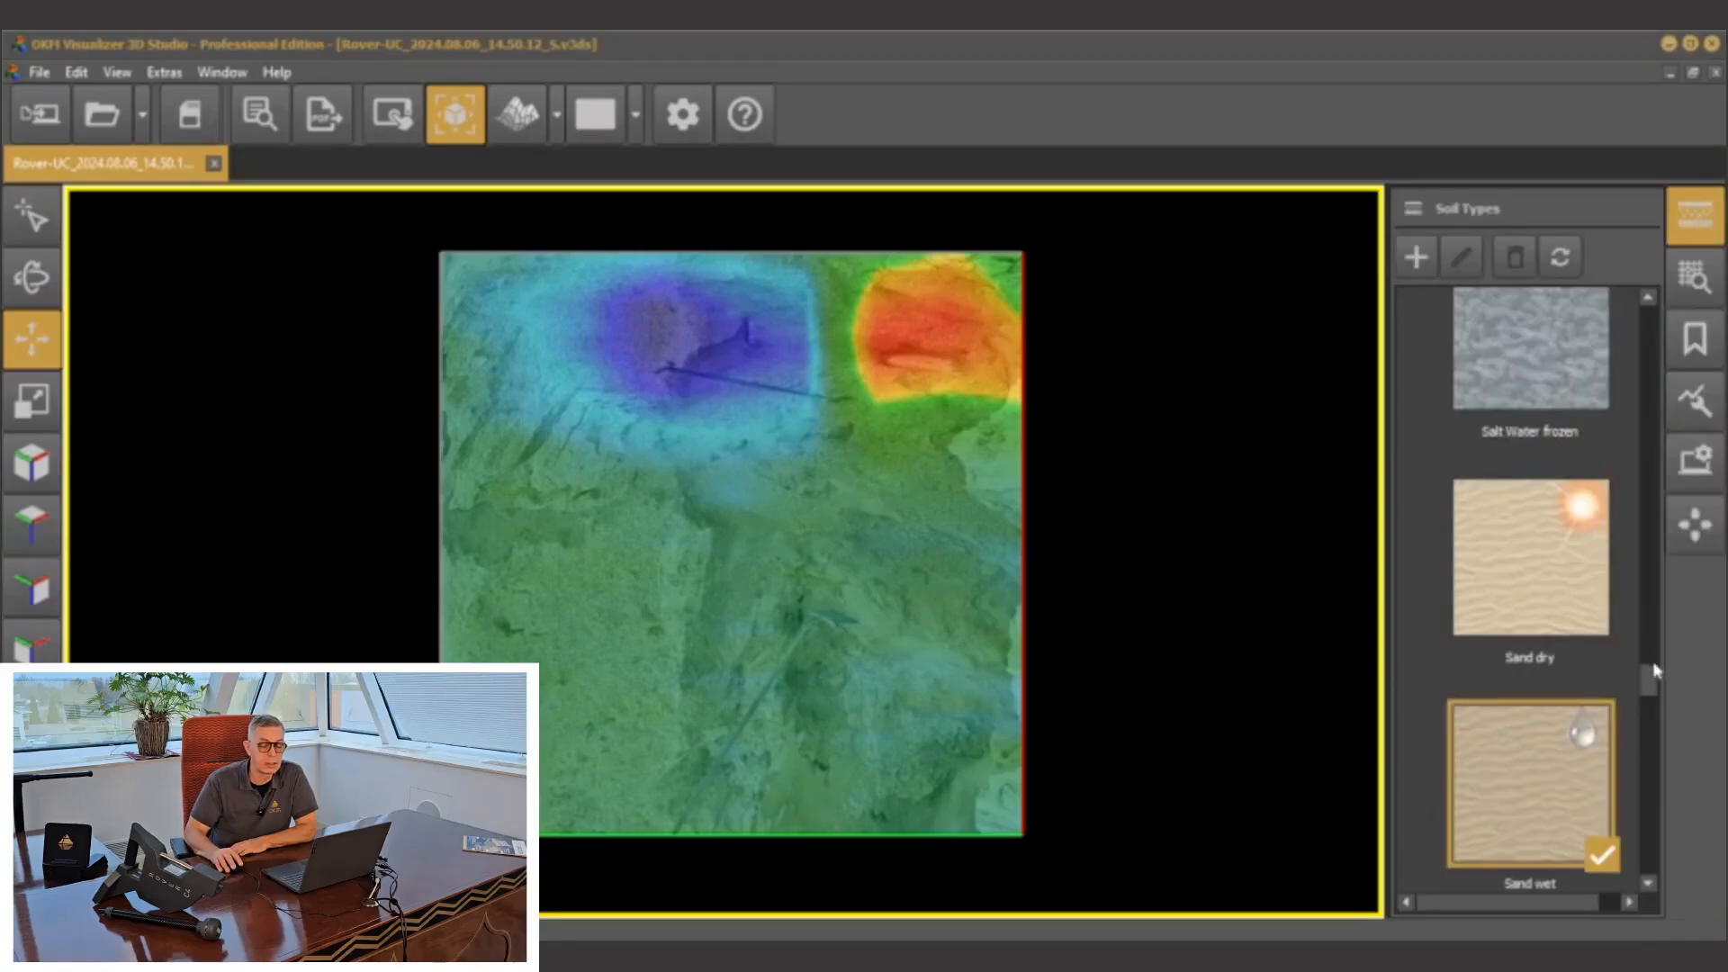
{"action": "mouse_move", "coordinate": [1650, 684]}
{"action": "left_mouse_down"}
{"action": "mouse_move", "coordinate": [1657, 761]}
{"action": "mouse_move", "coordinate": [1625, 551]}
{"action": "mouse_move", "coordinate": [1642, 689]}
{"action": "left_mouse_up"}
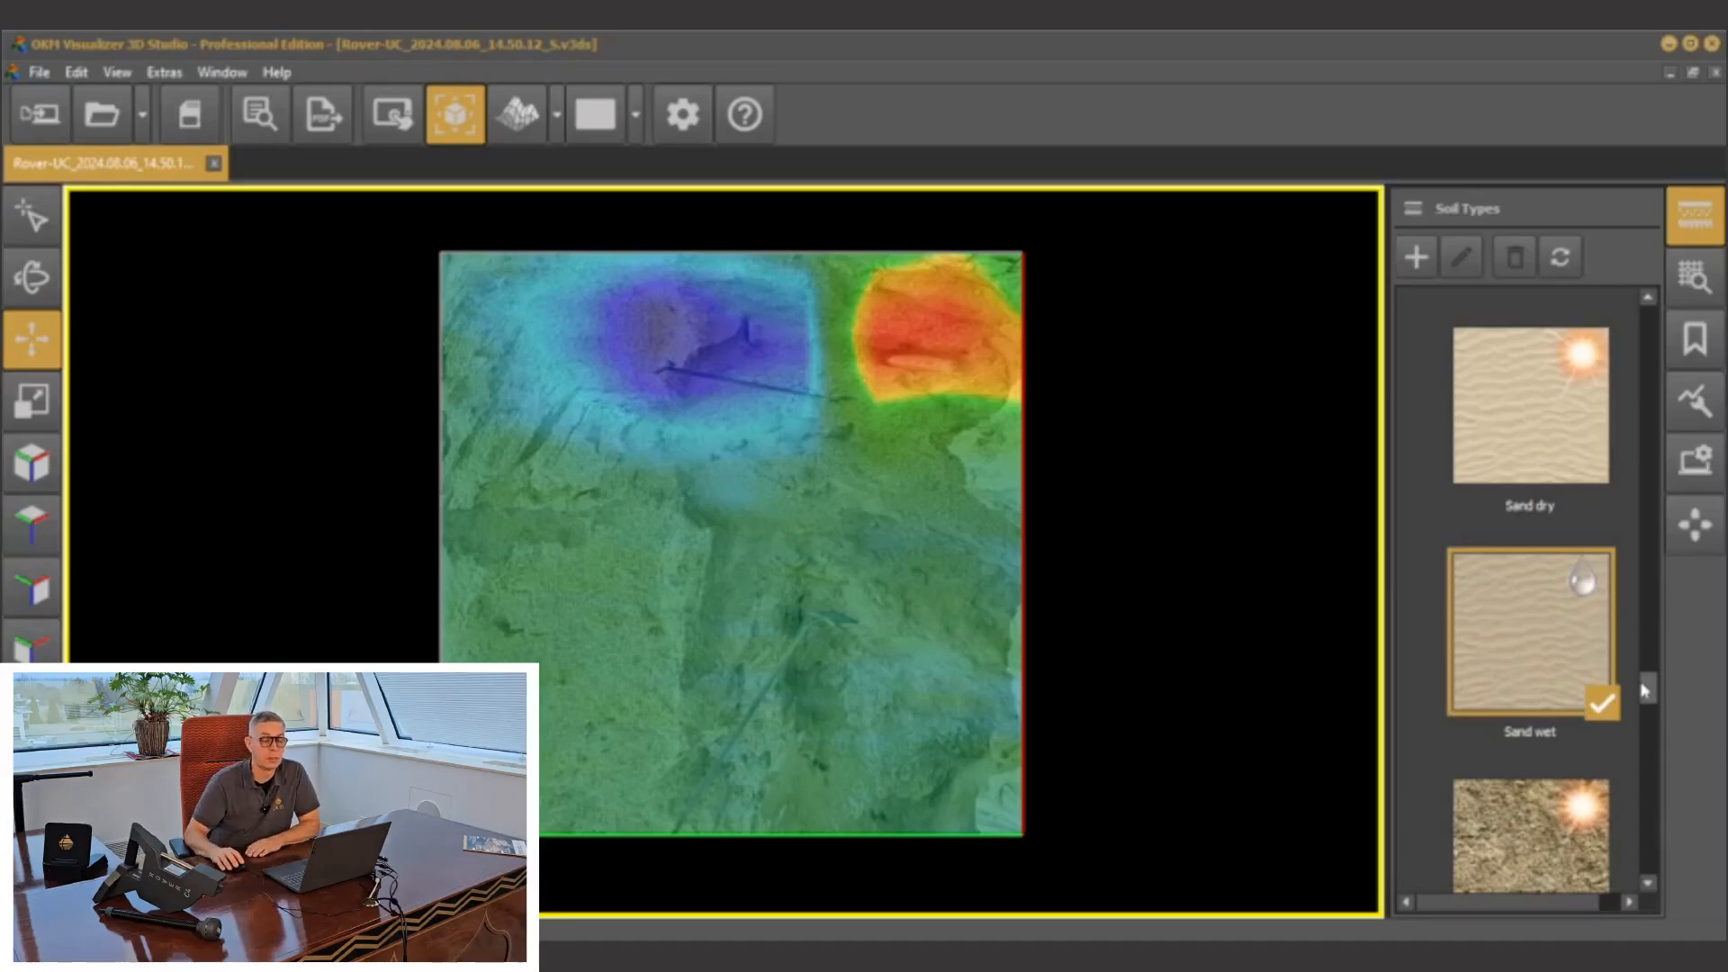
{"action": "left_click", "coordinate": [1414, 260]}
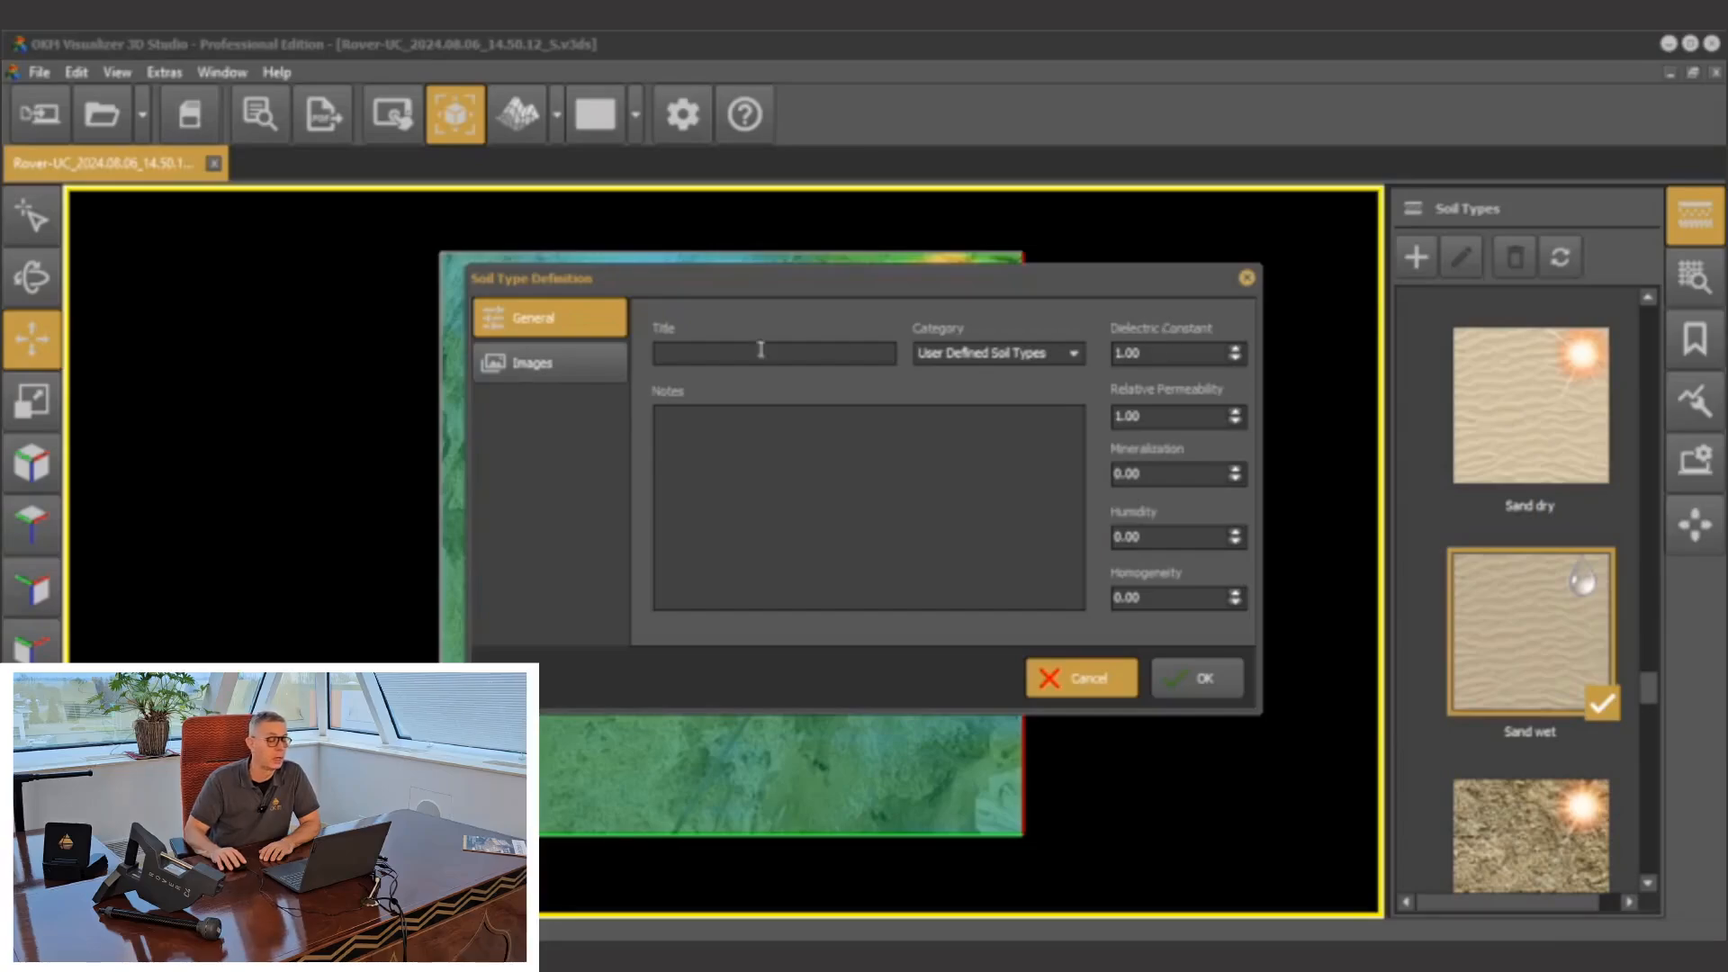
{"action": "left_click", "coordinate": [592, 367]}
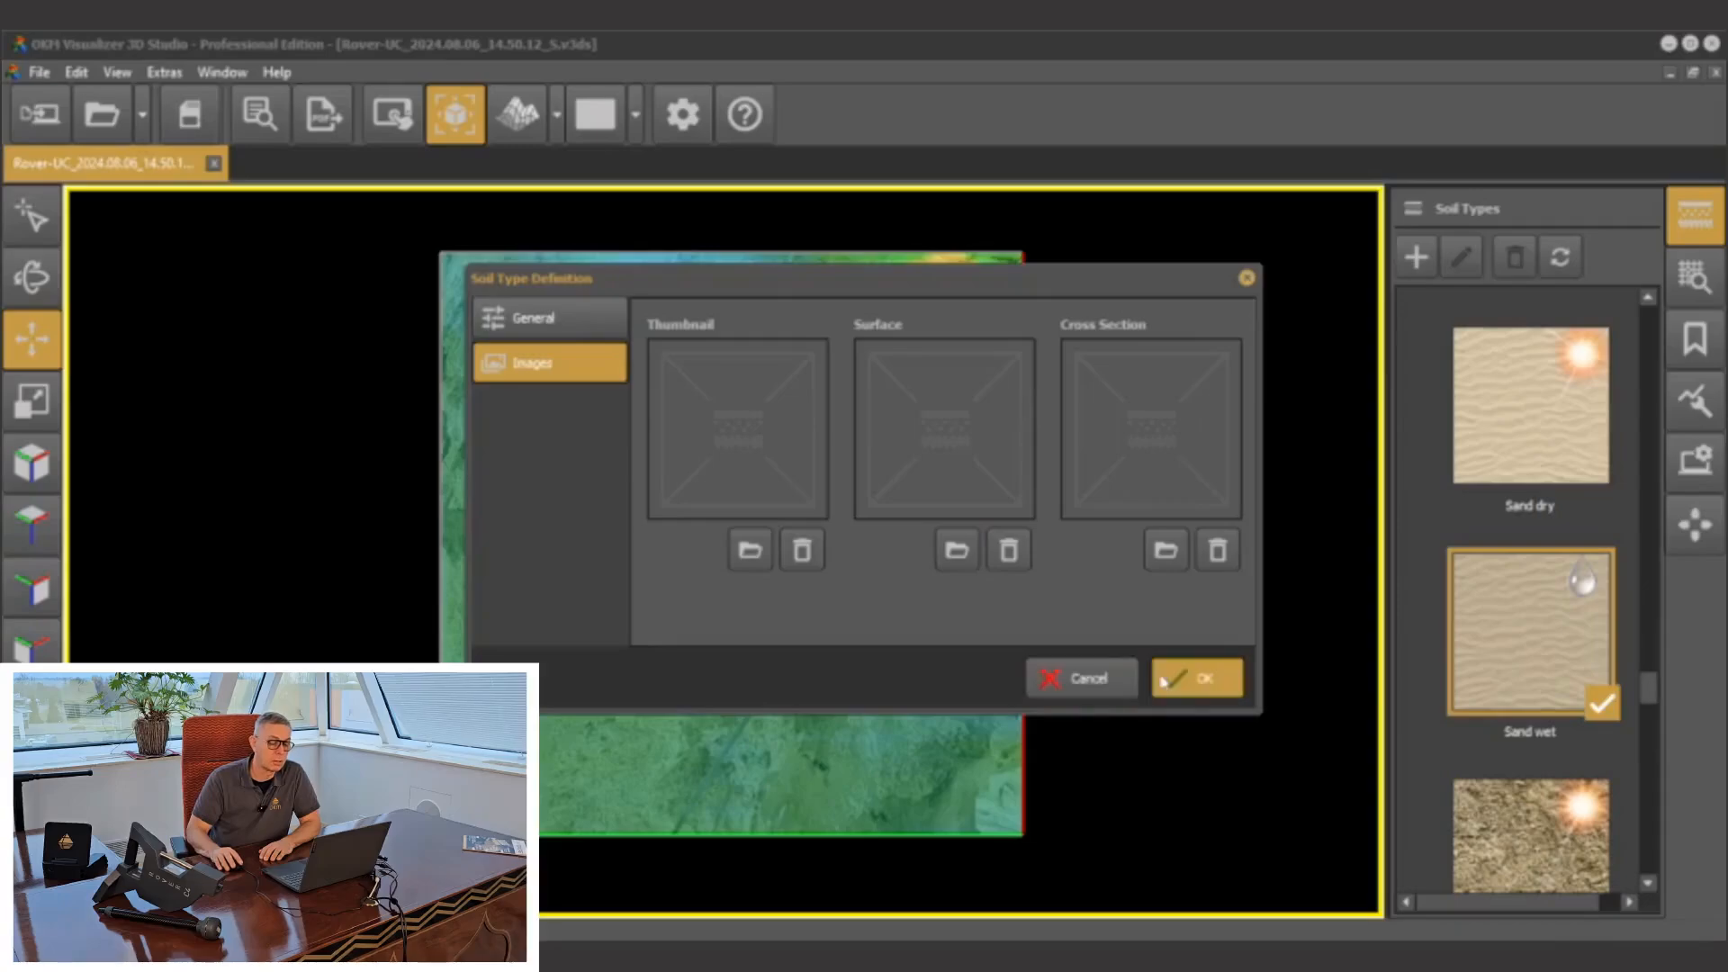
{"action": "left_click", "coordinate": [1106, 684]}
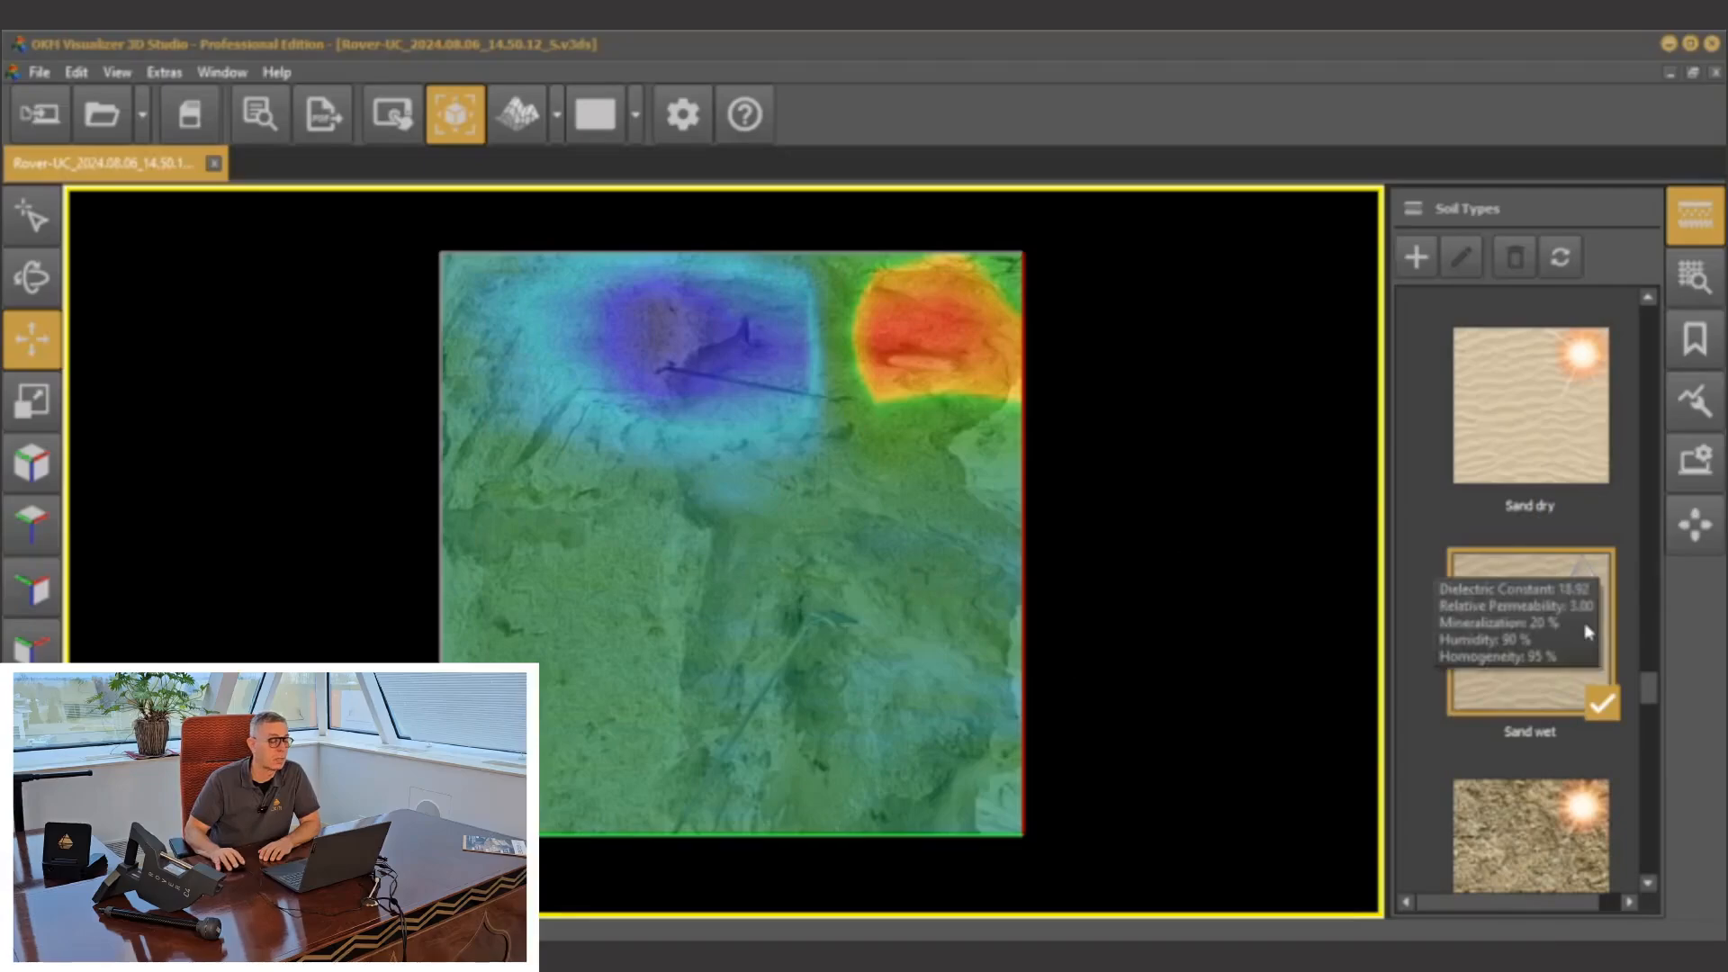
Exclude the soil type images from the embedded elements of the scan file, and cancel the save.
{"action": "left_click", "coordinate": [190, 113]}
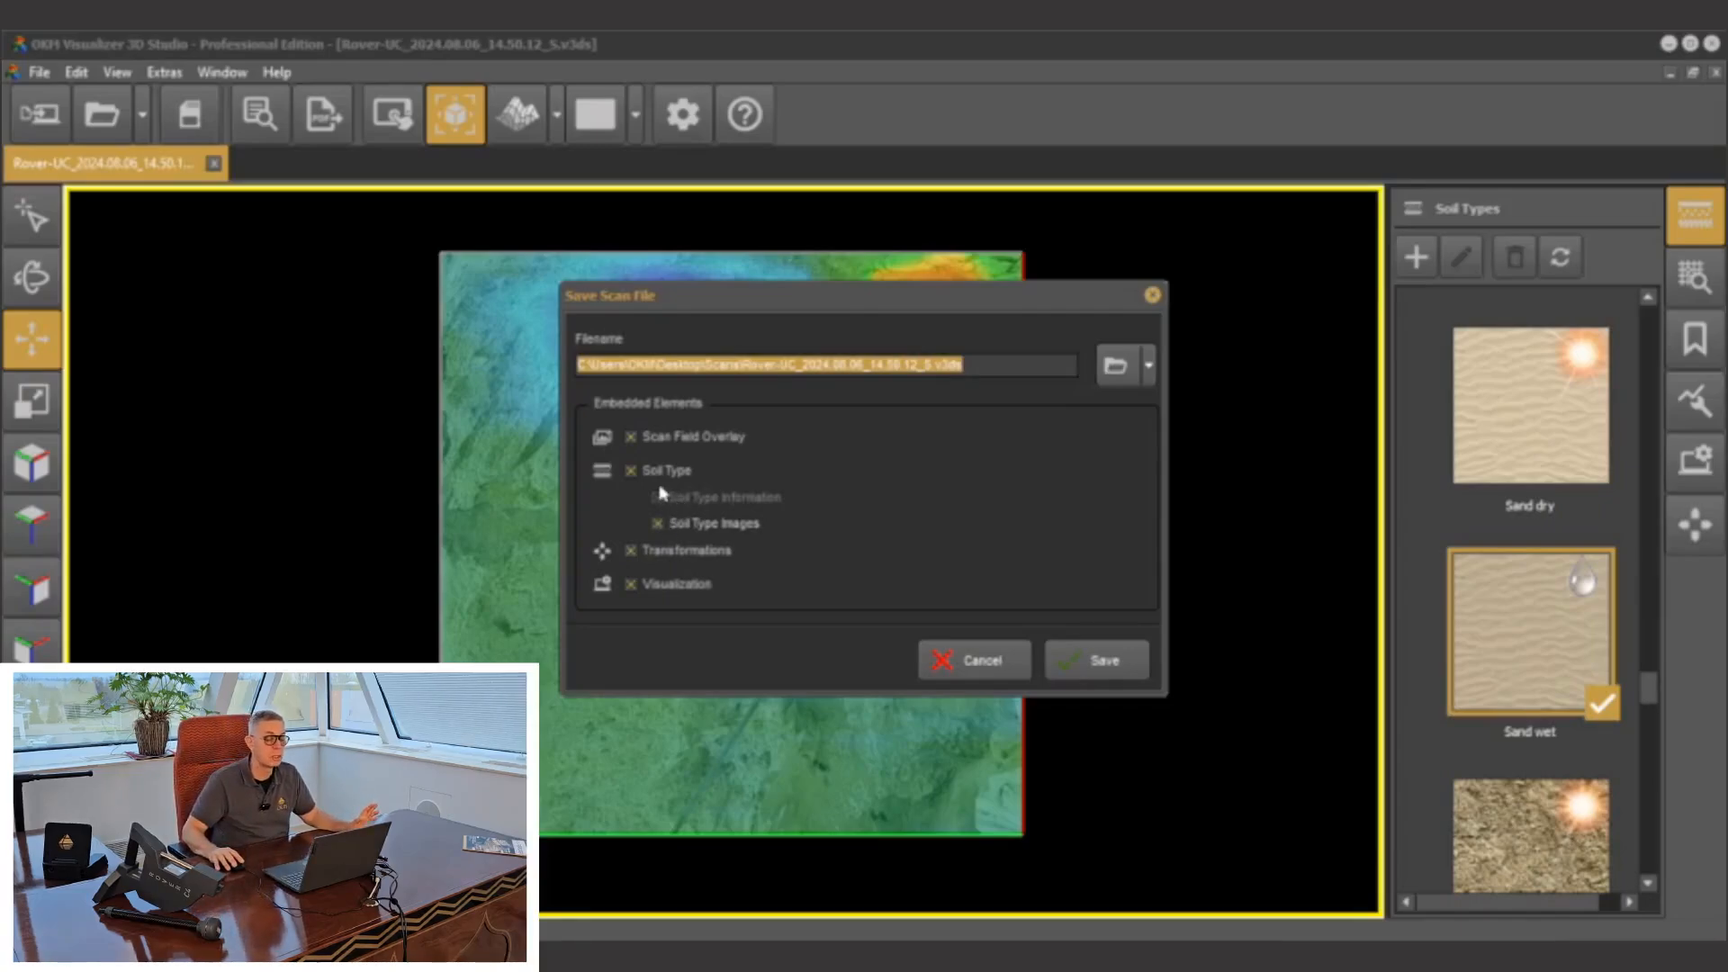
{"action": "left_click", "coordinate": [659, 524]}
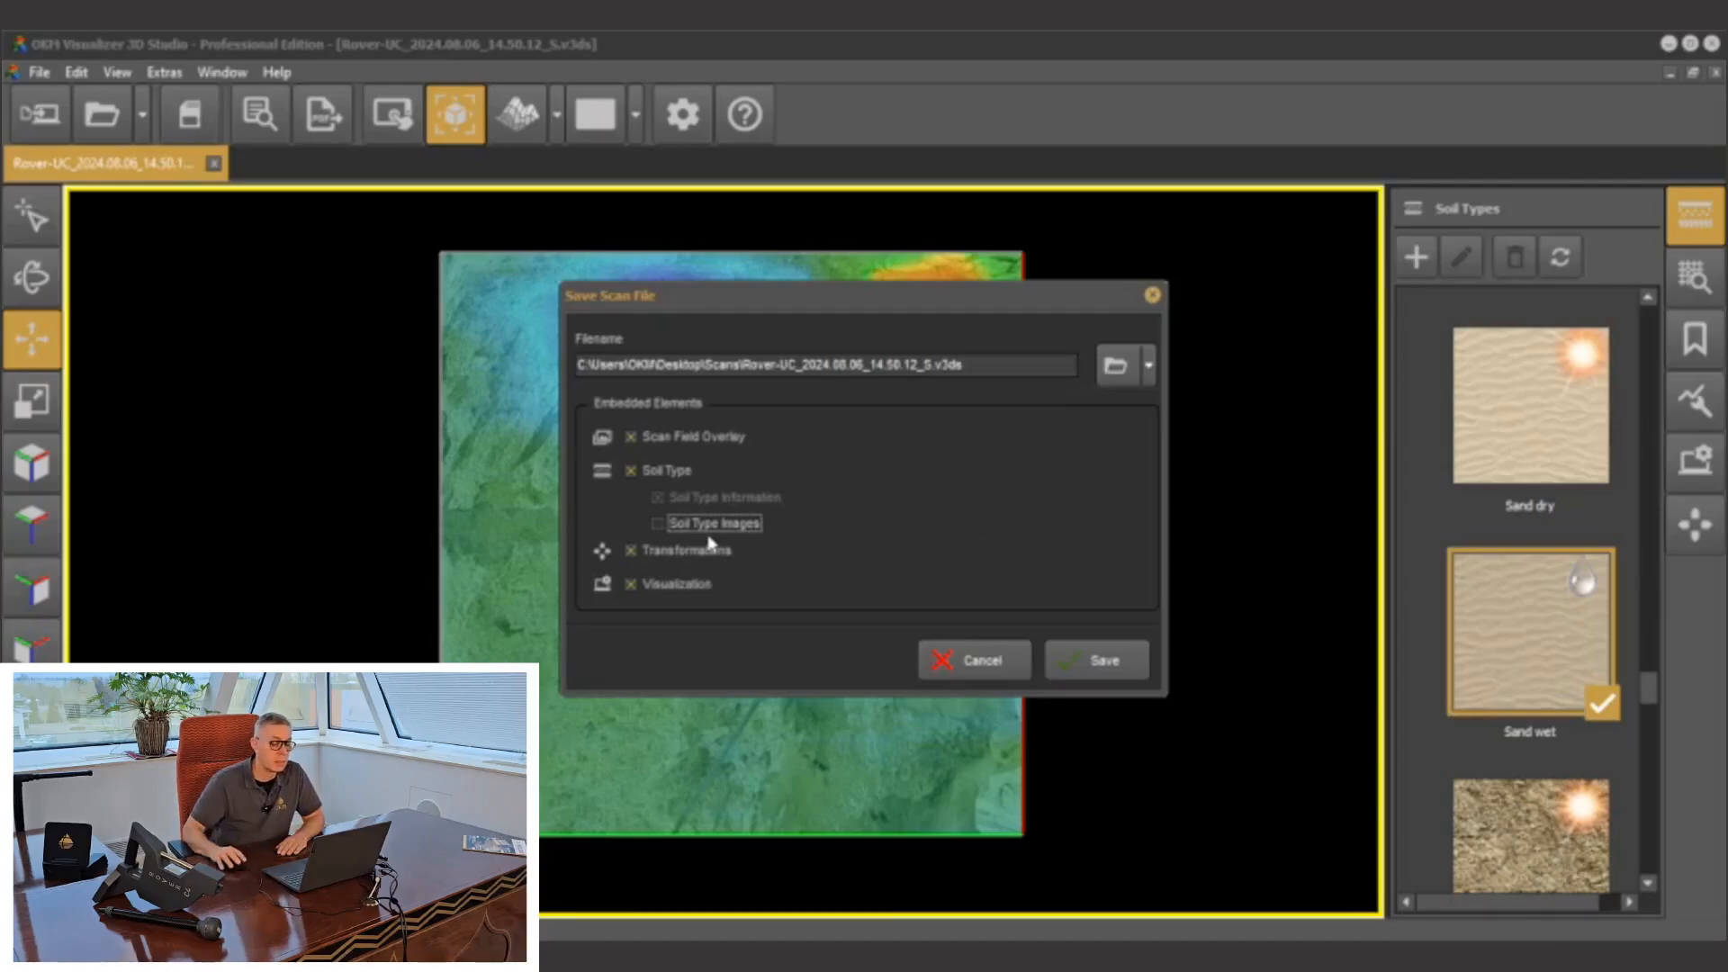
{"action": "left_click", "coordinate": [981, 658]}
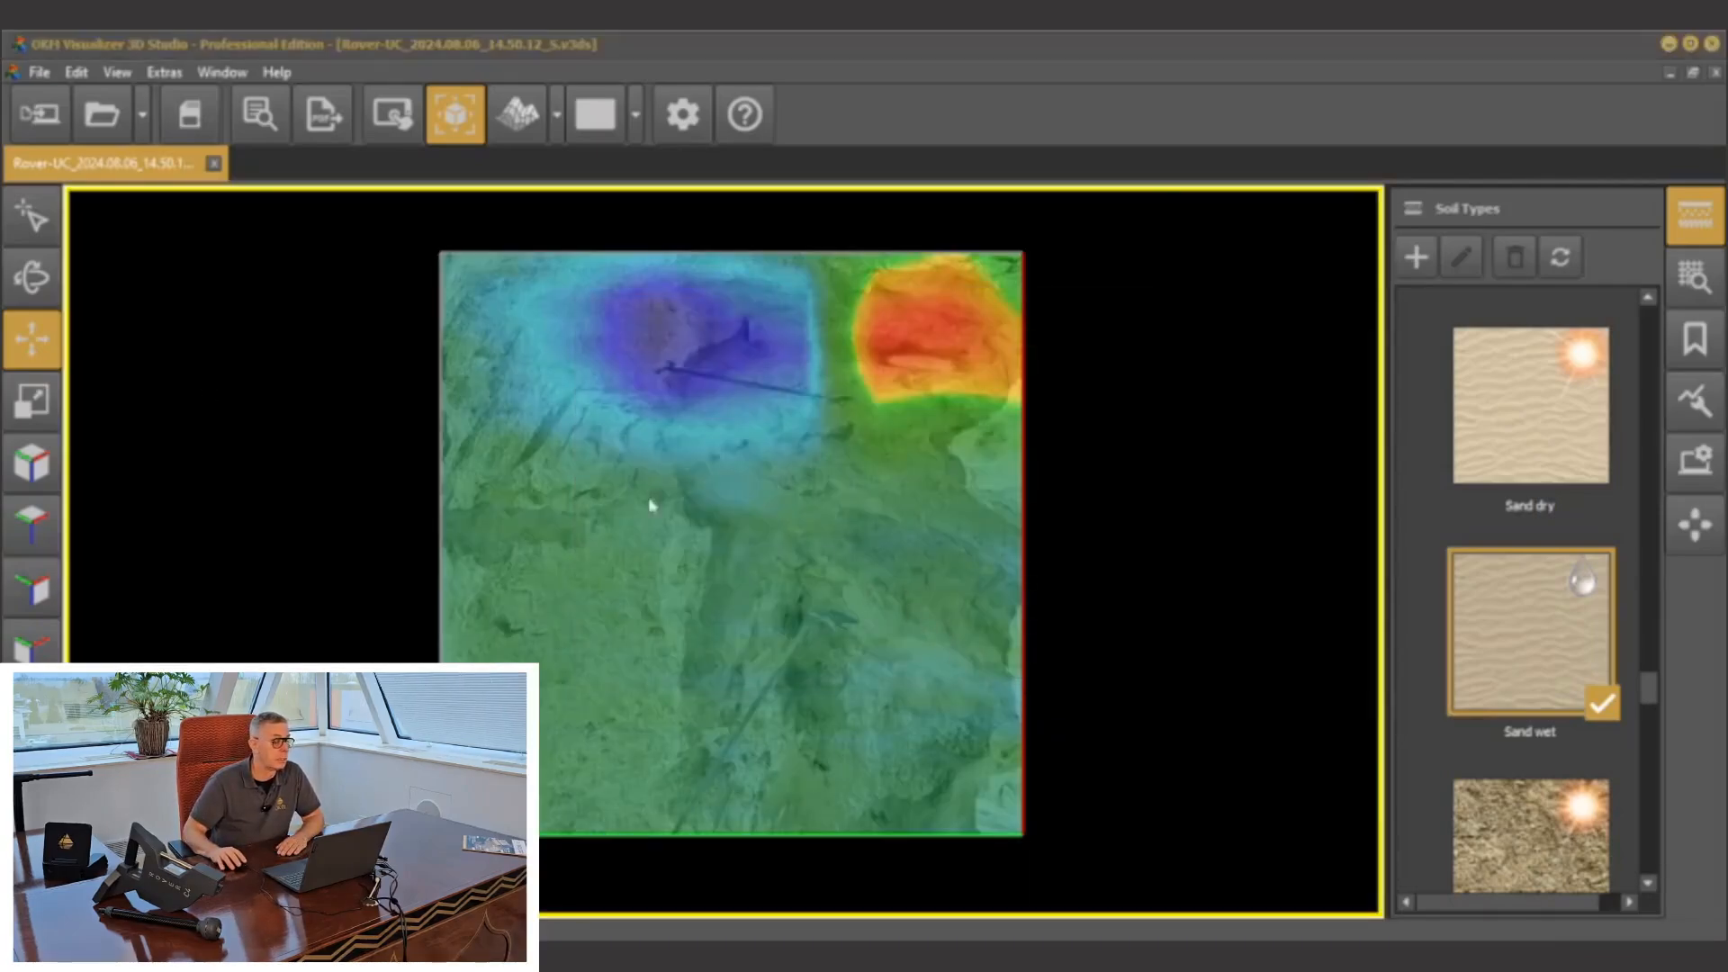
View the scan from above, from two sides and in perspective, and return it to the top view.
{"action": "left_click", "coordinate": [34, 290]}
{"action": "mouse_move", "coordinate": [686, 571]}
{"action": "left_mouse_down"}
{"action": "mouse_move", "coordinate": [621, 470]}
{"action": "mouse_move", "coordinate": [759, 471]}
{"action": "mouse_move", "coordinate": [783, 556]}
{"action": "mouse_move", "coordinate": [760, 595]}
{"action": "mouse_move", "coordinate": [678, 627]}
{"action": "mouse_move", "coordinate": [674, 522]}
{"action": "mouse_move", "coordinate": [682, 549]}
{"action": "left_mouse_up"}
{"action": "left_click", "coordinate": [34, 522]}
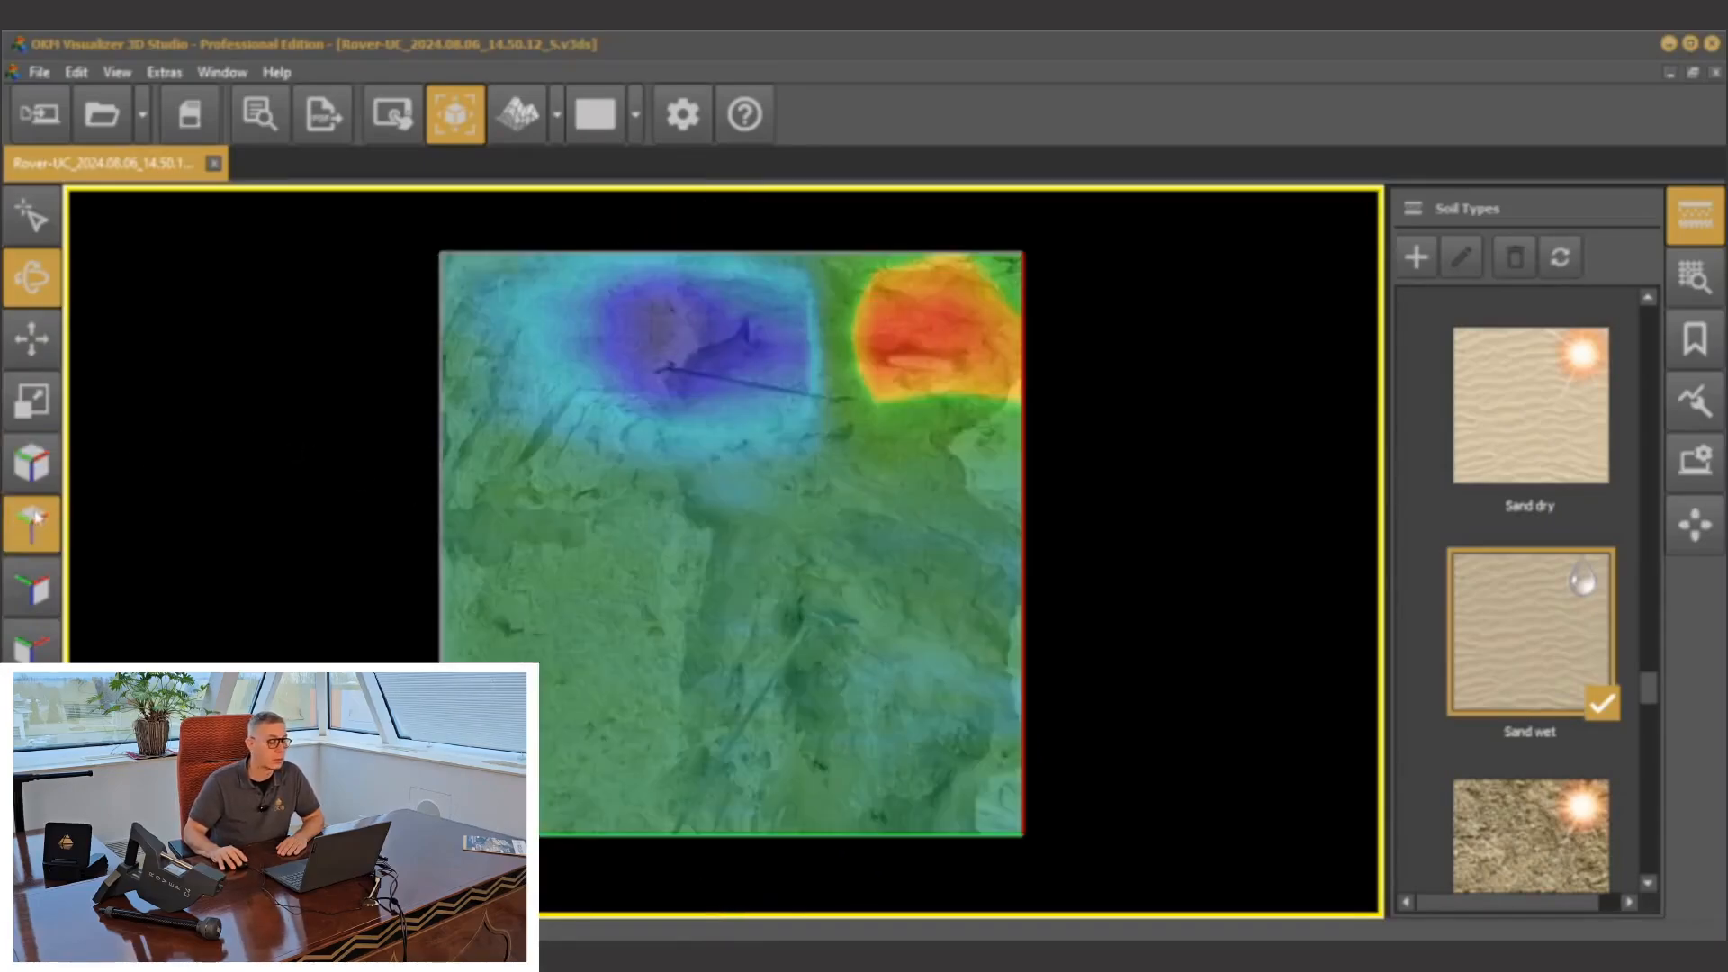
{"action": "left_click", "coordinate": [36, 583]}
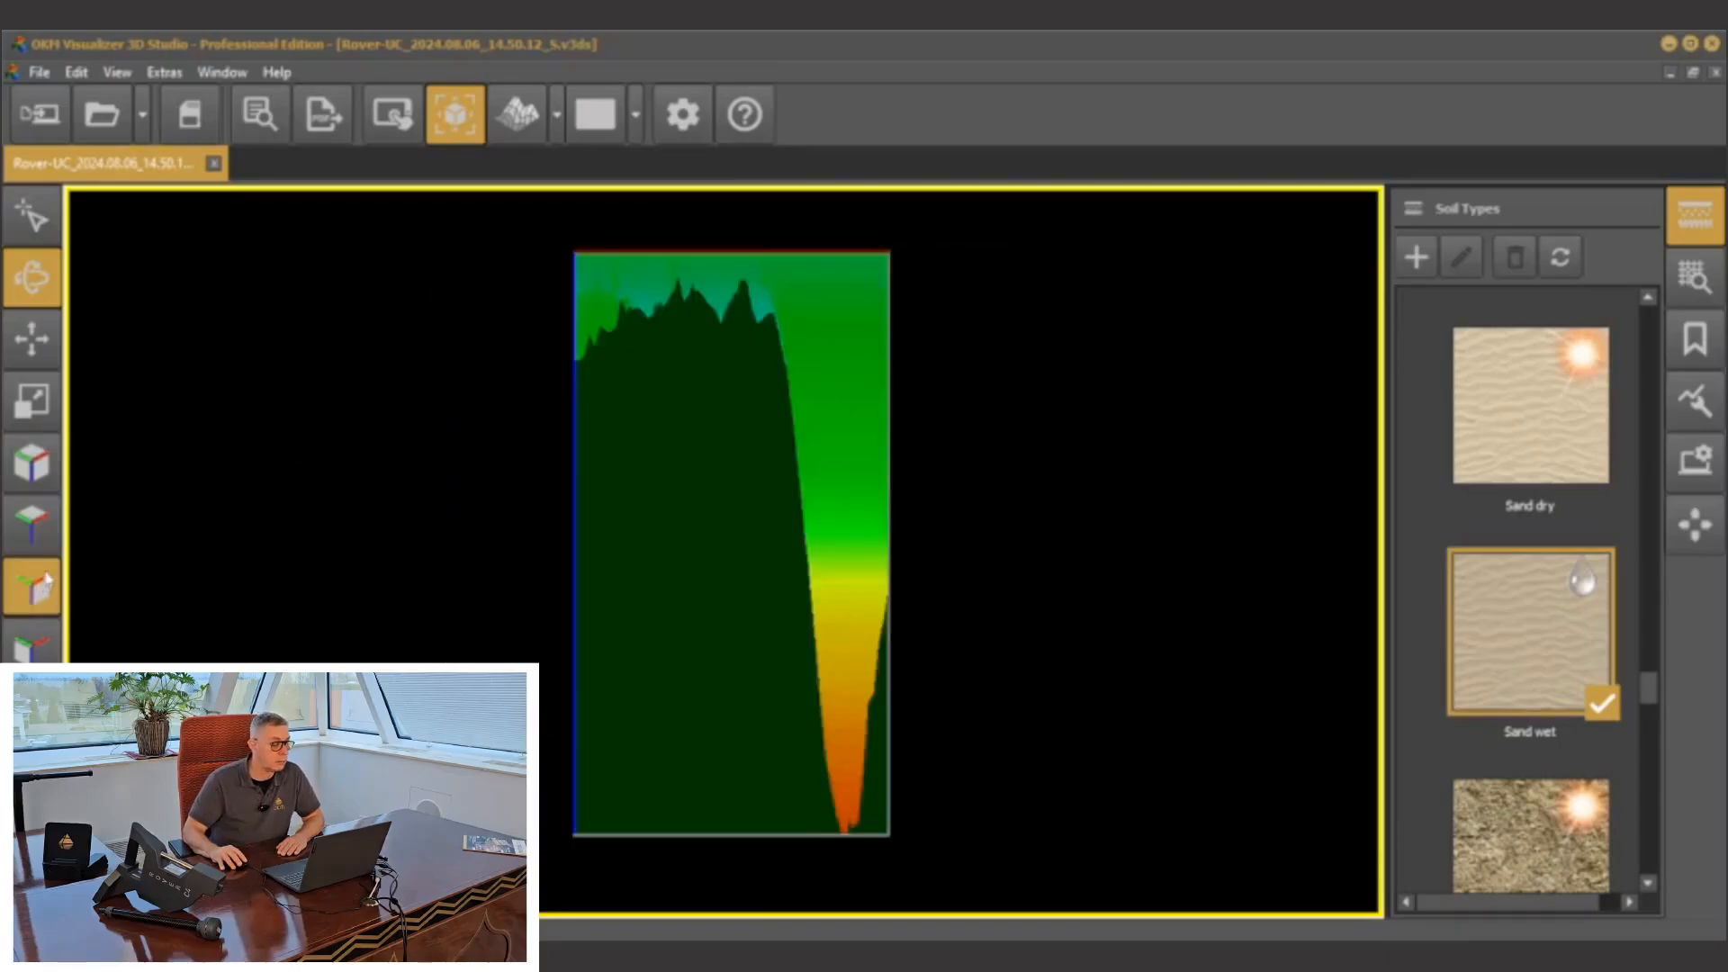
{"action": "left_click", "coordinate": [40, 644]}
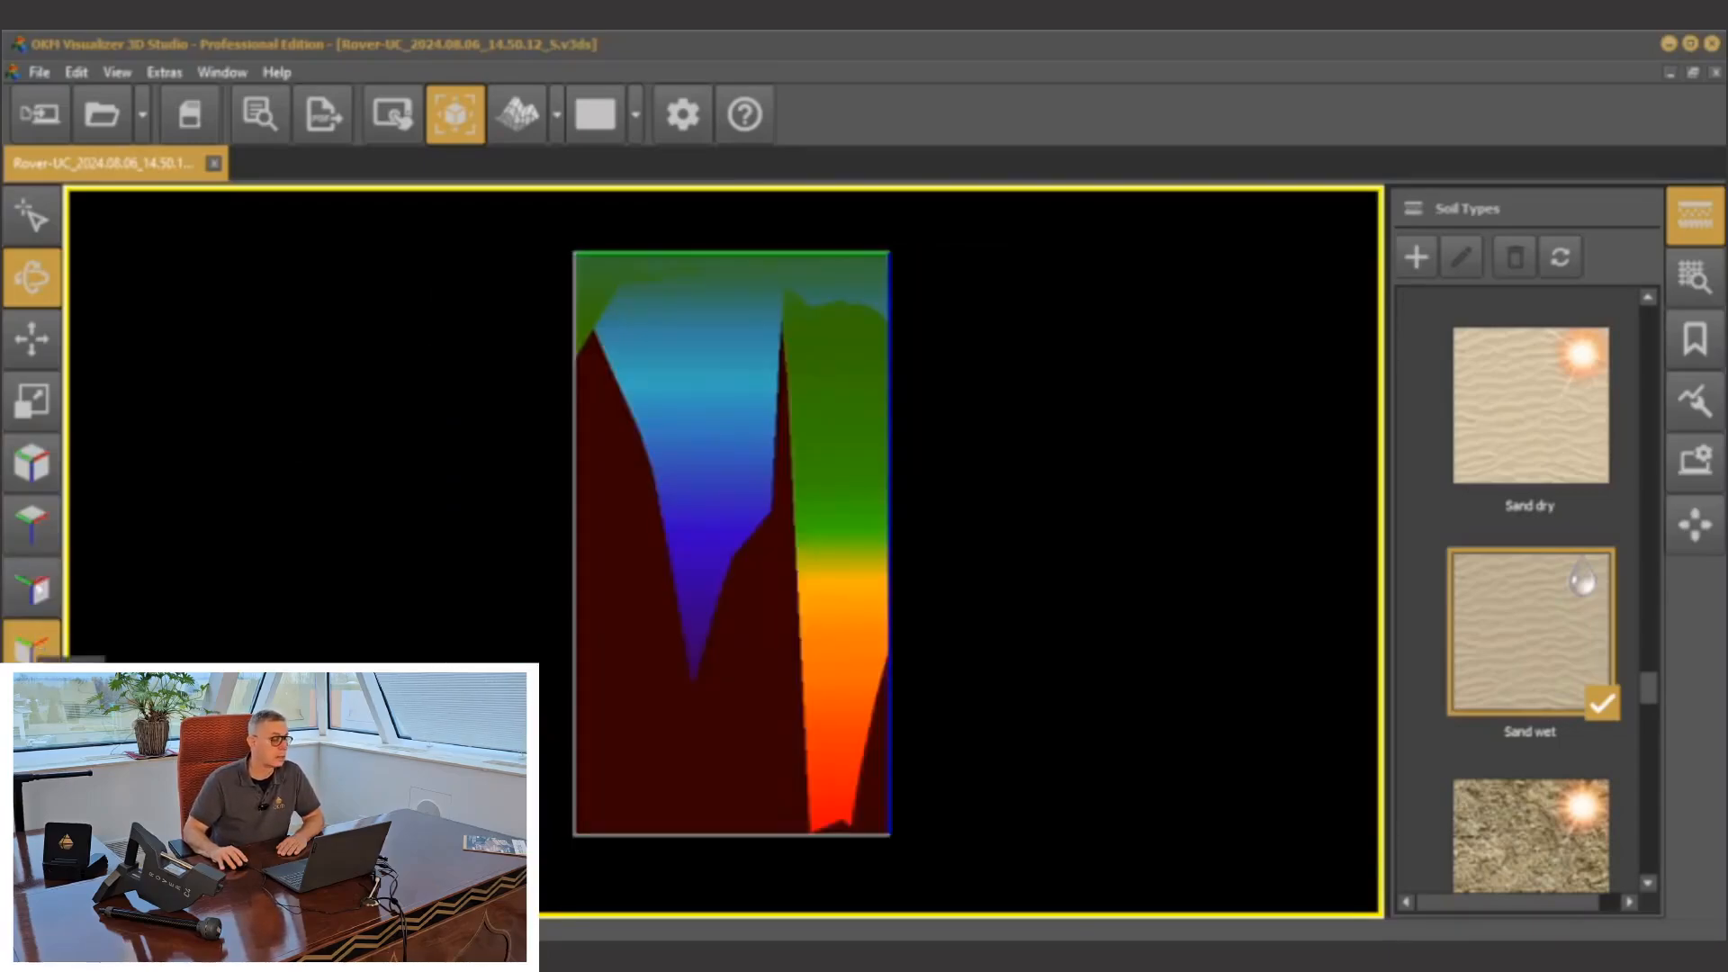
{"action": "left_click", "coordinate": [27, 469]}
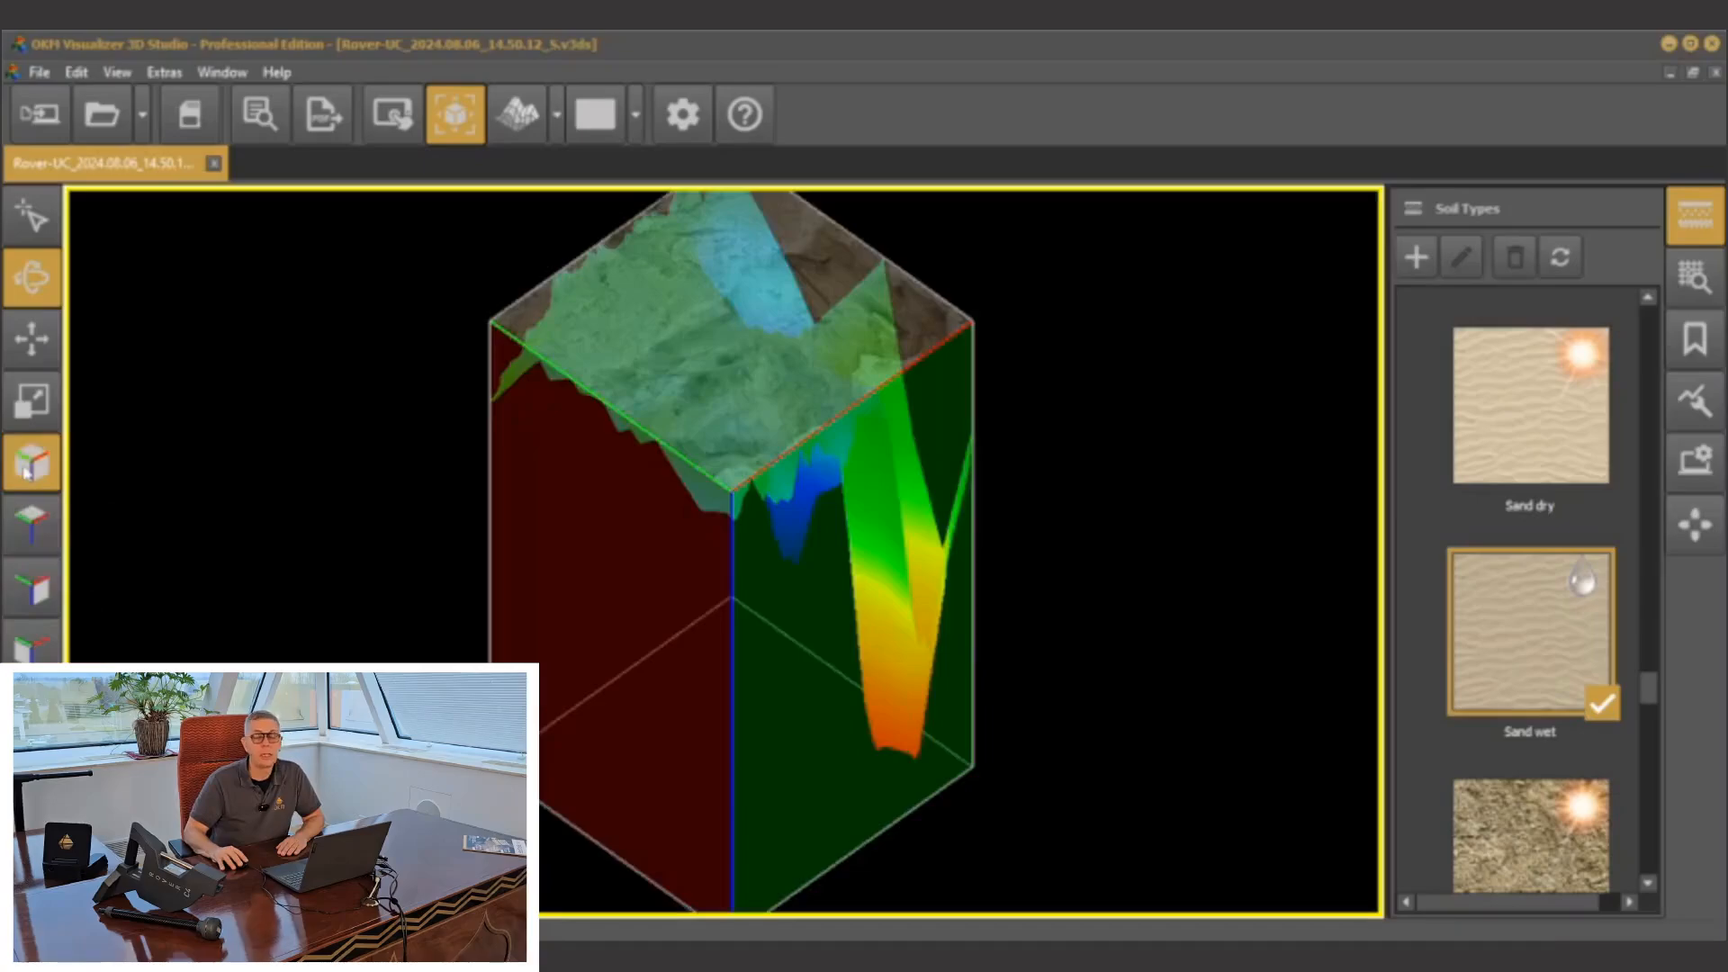
{"action": "left_click", "coordinate": [38, 524]}
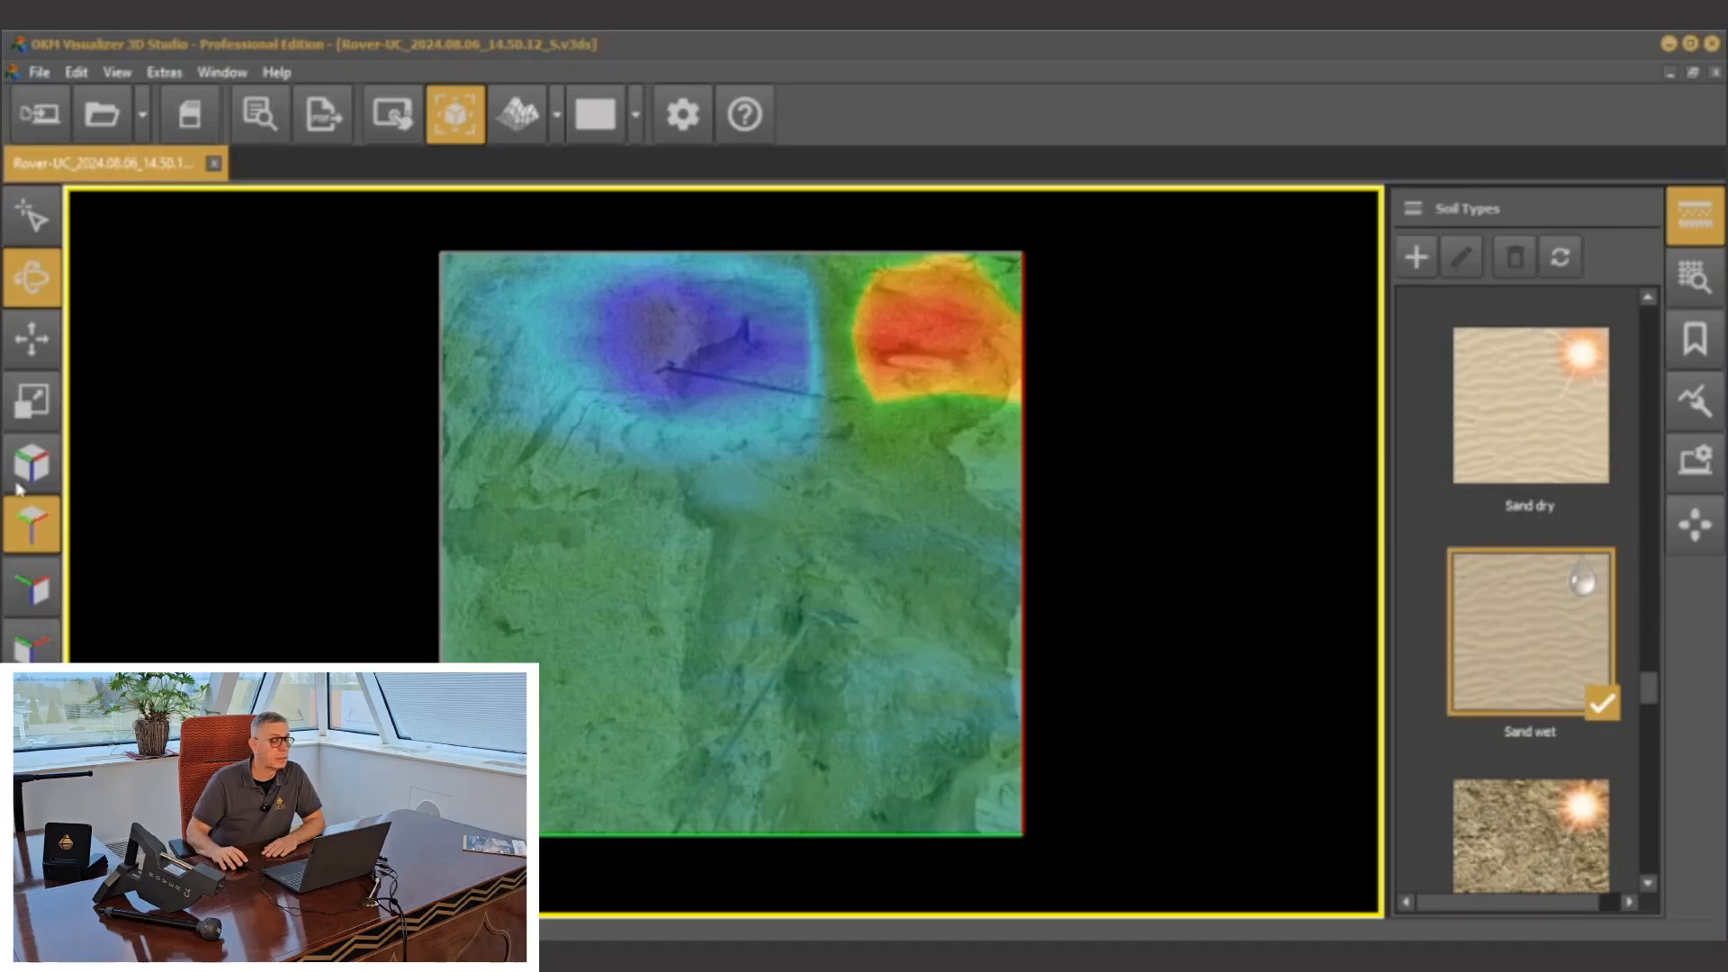
Review the transformations and visualization elements offered for saving the scan file, and cancel the save.
{"action": "left_click", "coordinate": [189, 112]}
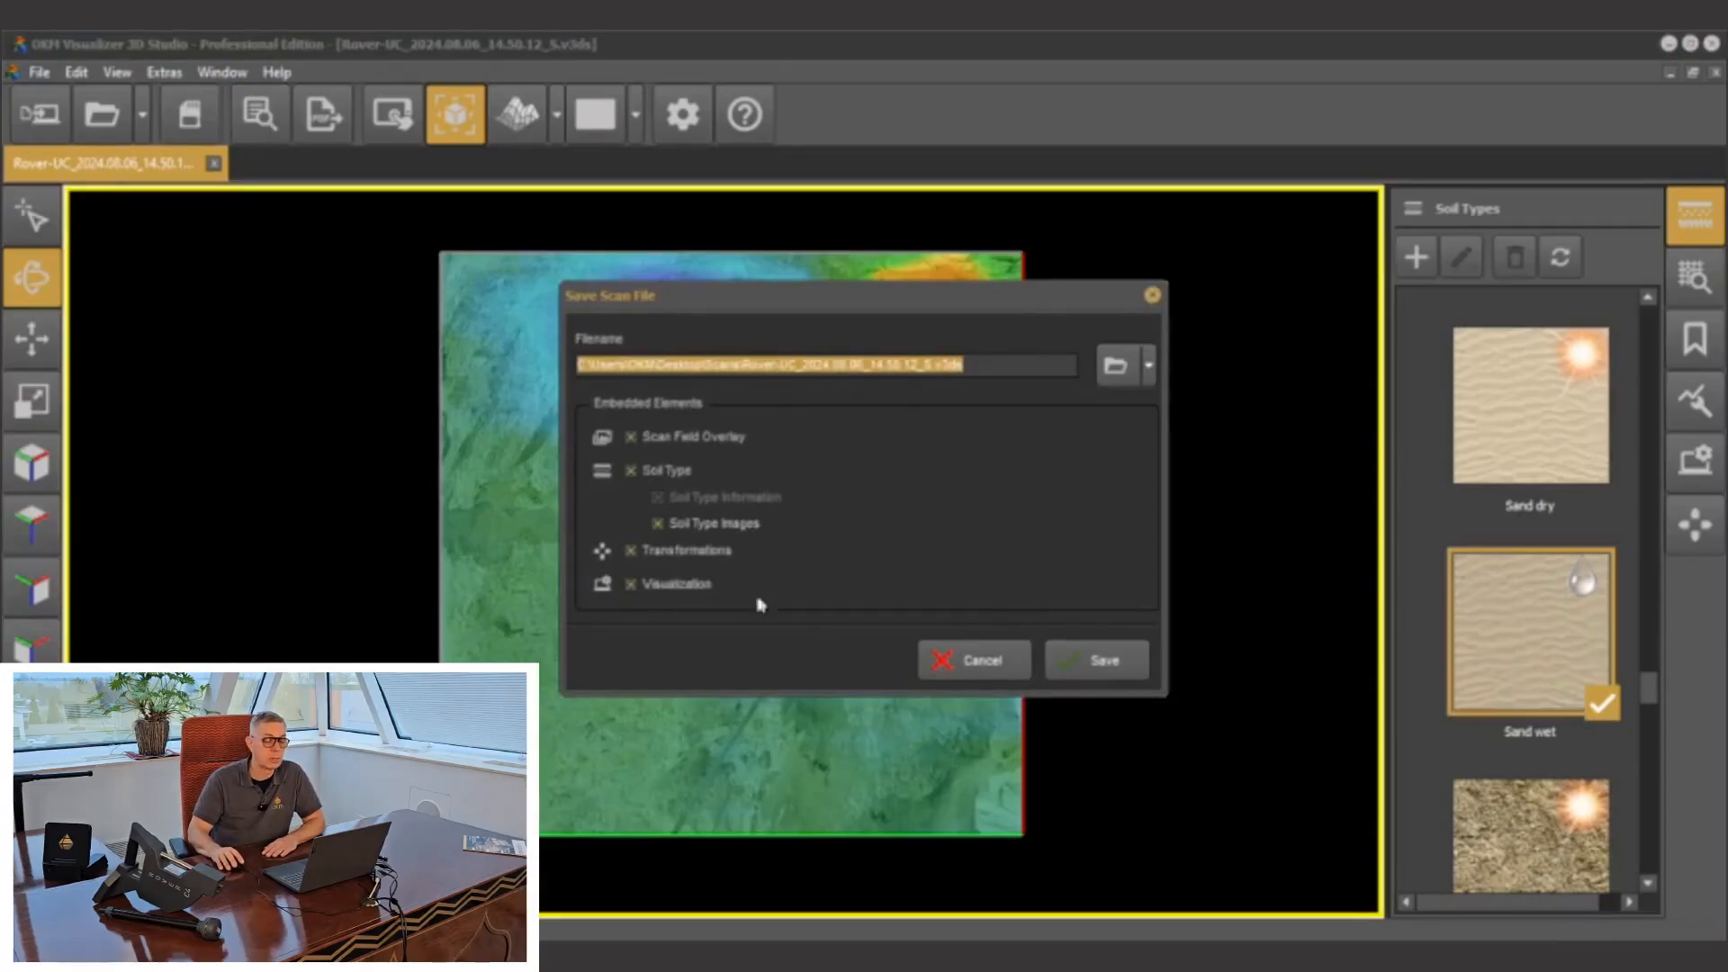
{"action": "left_click", "coordinate": [974, 660]}
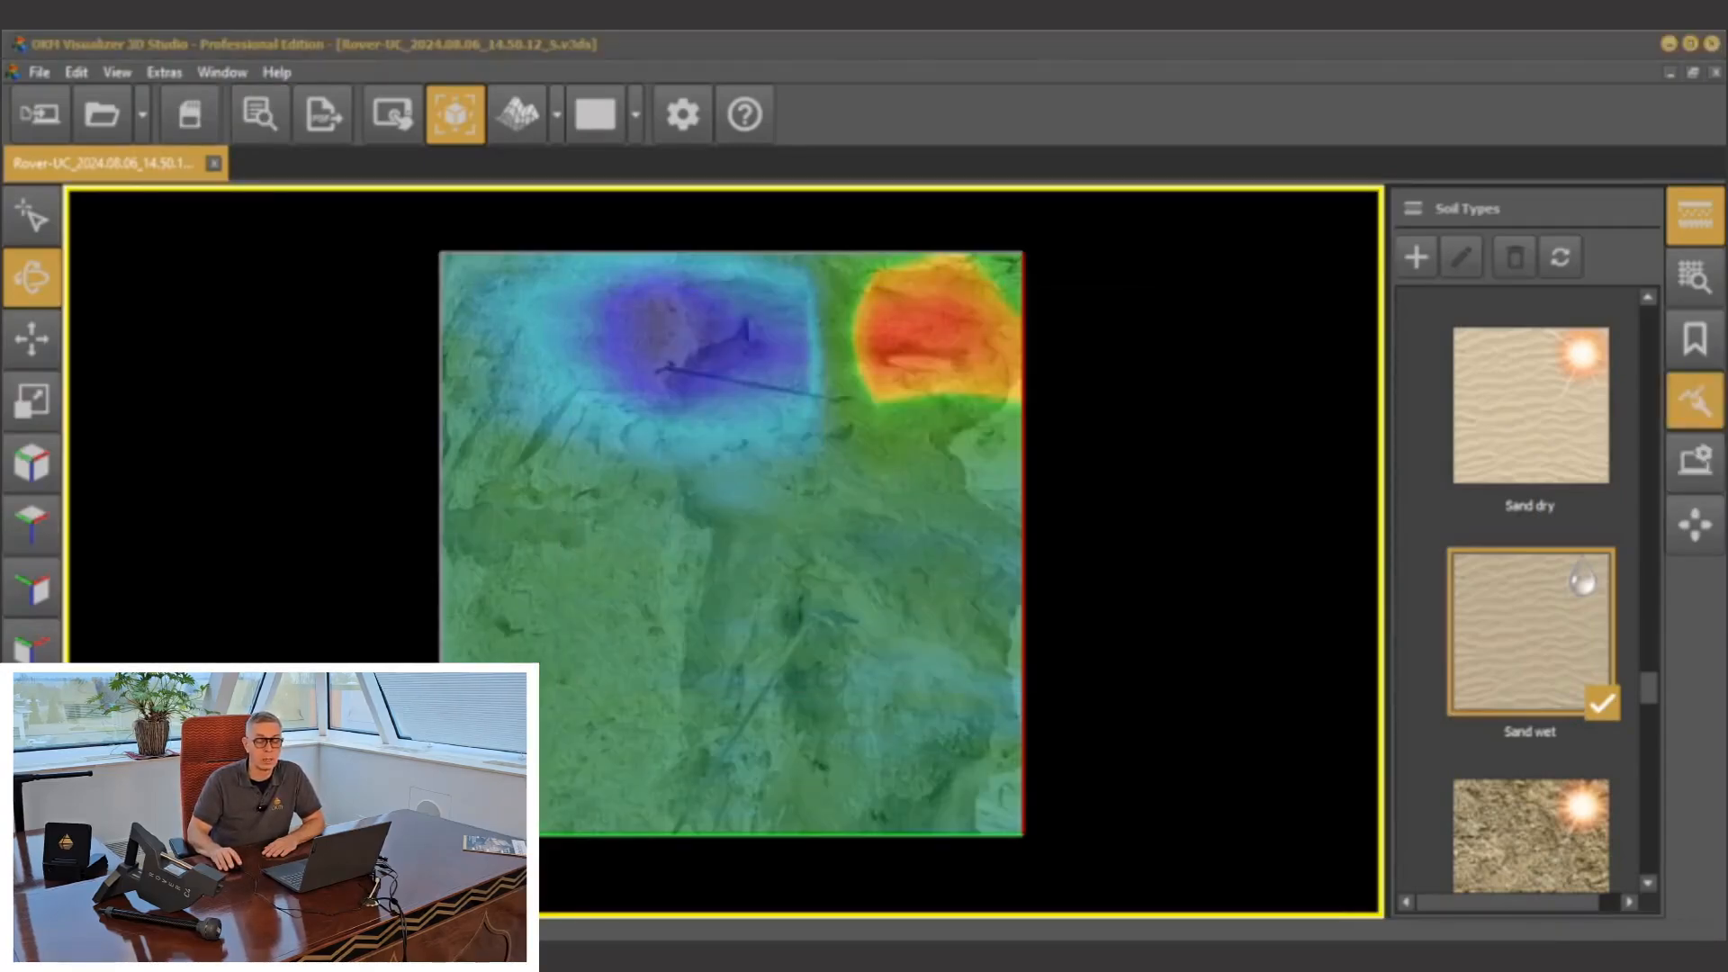
Set the scan field overlay opacity to zero and the soil type surface opacity to about one third, and show the perspective view.
{"action": "left_click", "coordinate": [1692, 480]}
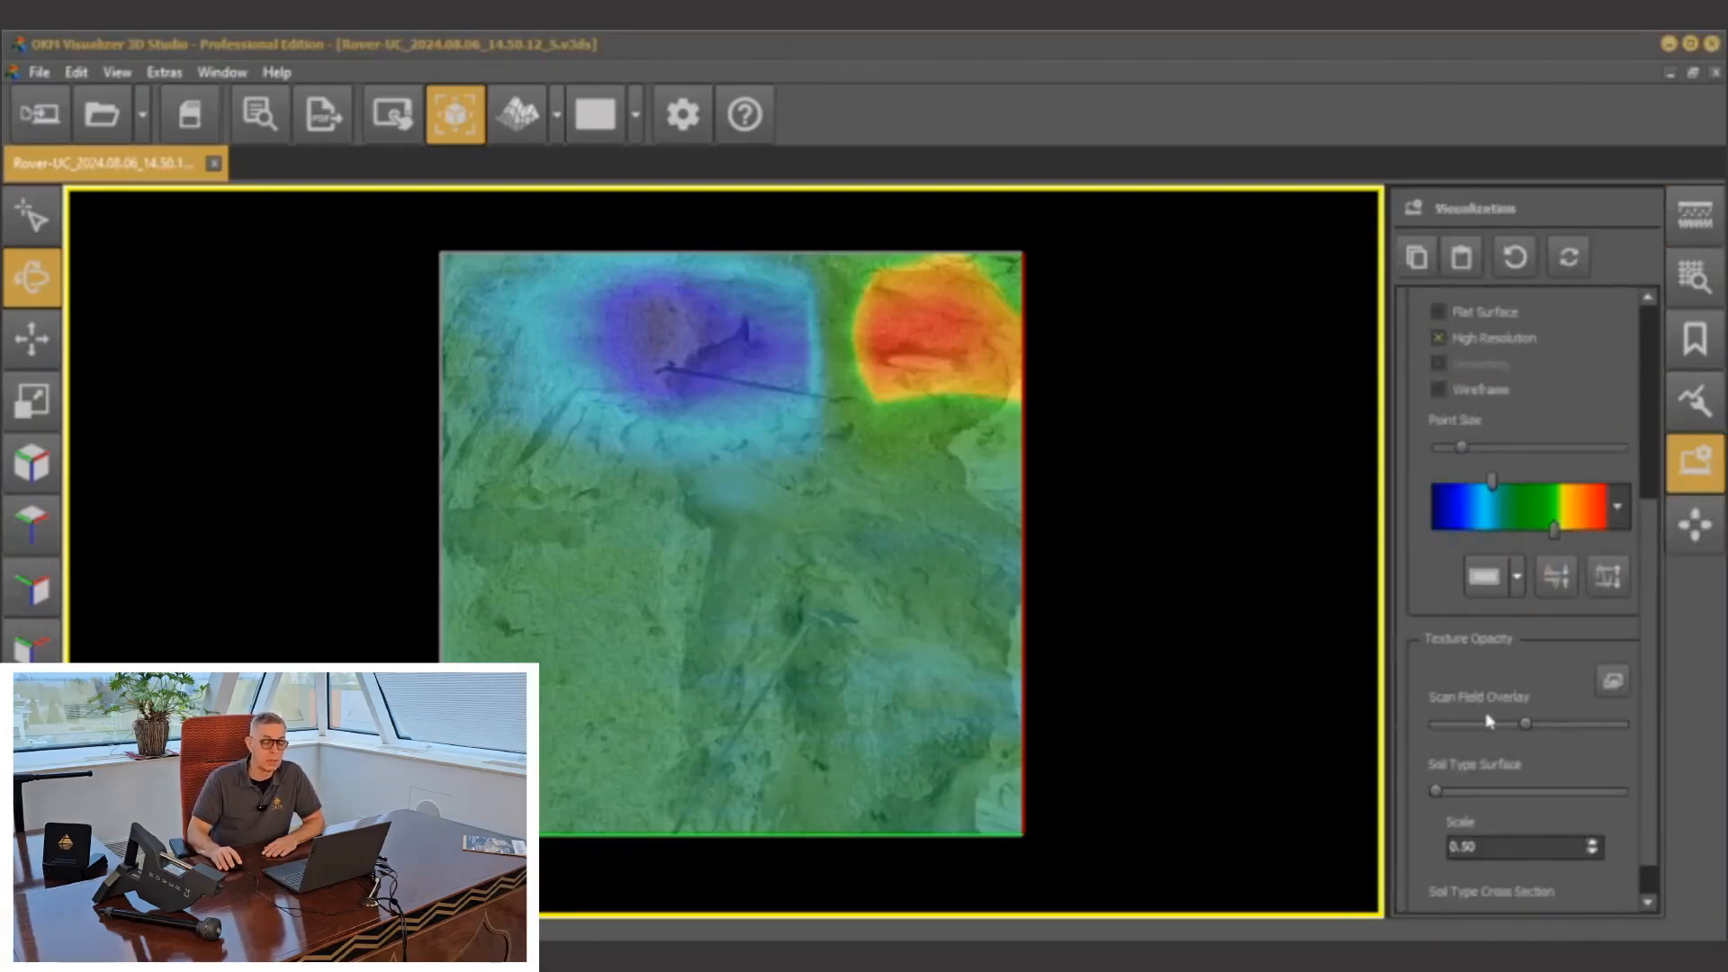
{"action": "left_click_drag", "start_coordinate": [1524, 726], "coordinate": [1503, 792]}
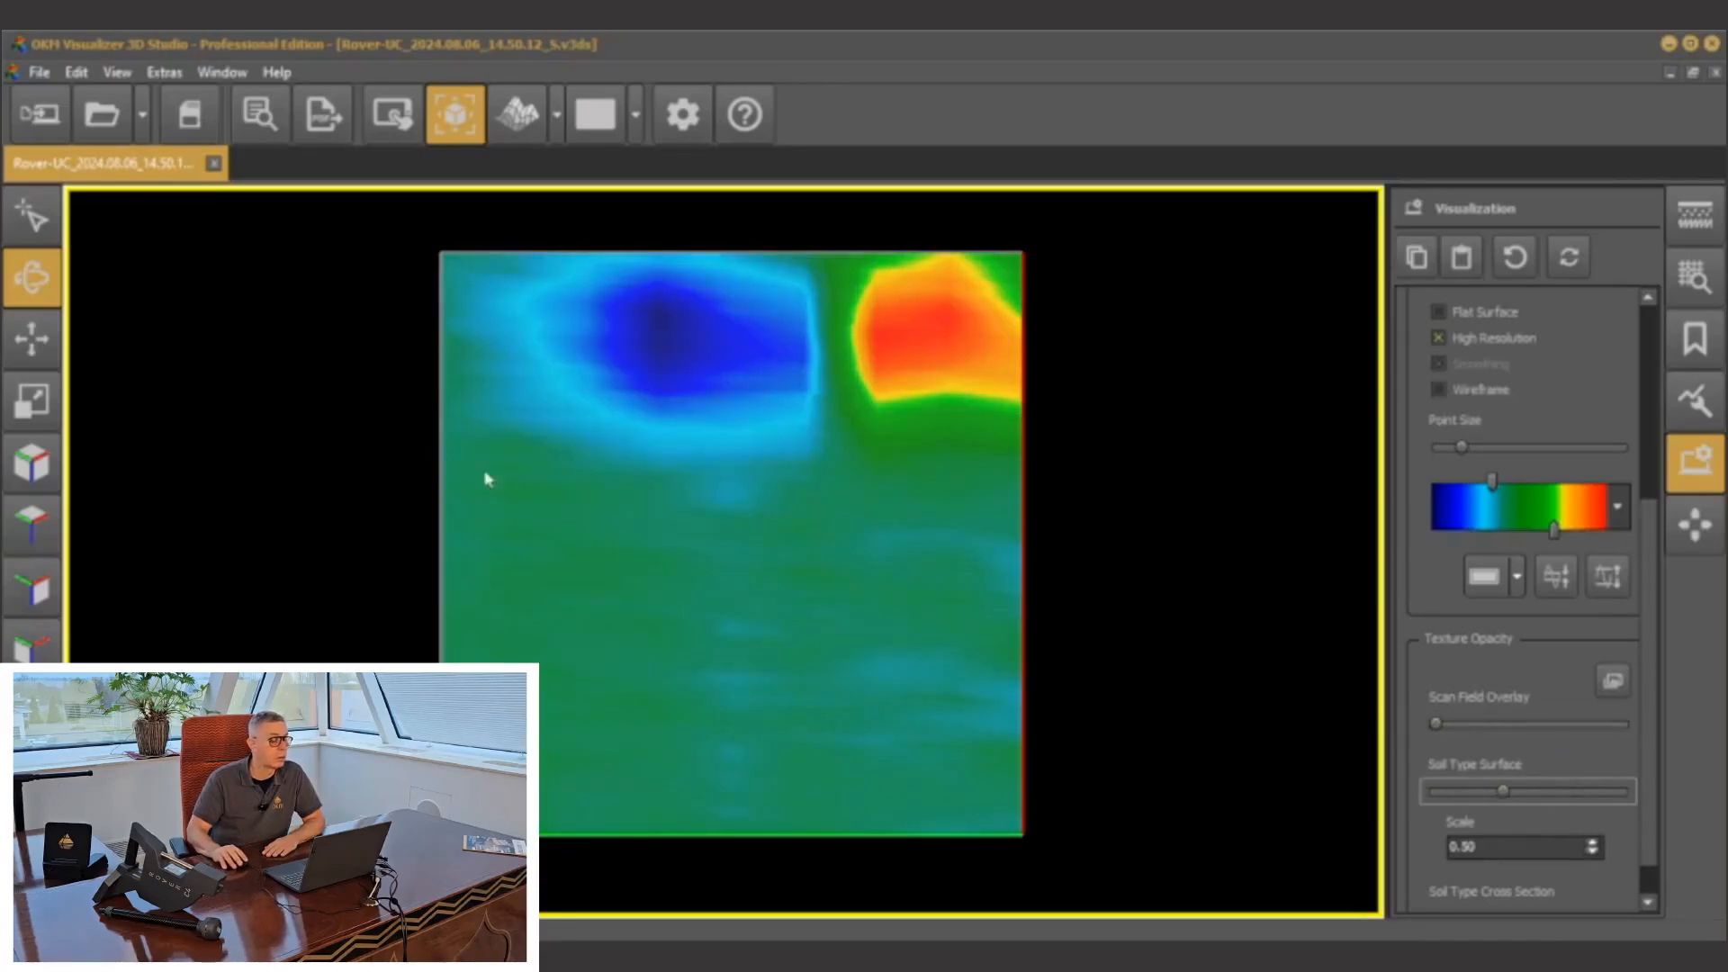
{"action": "left_click", "coordinate": [31, 462]}
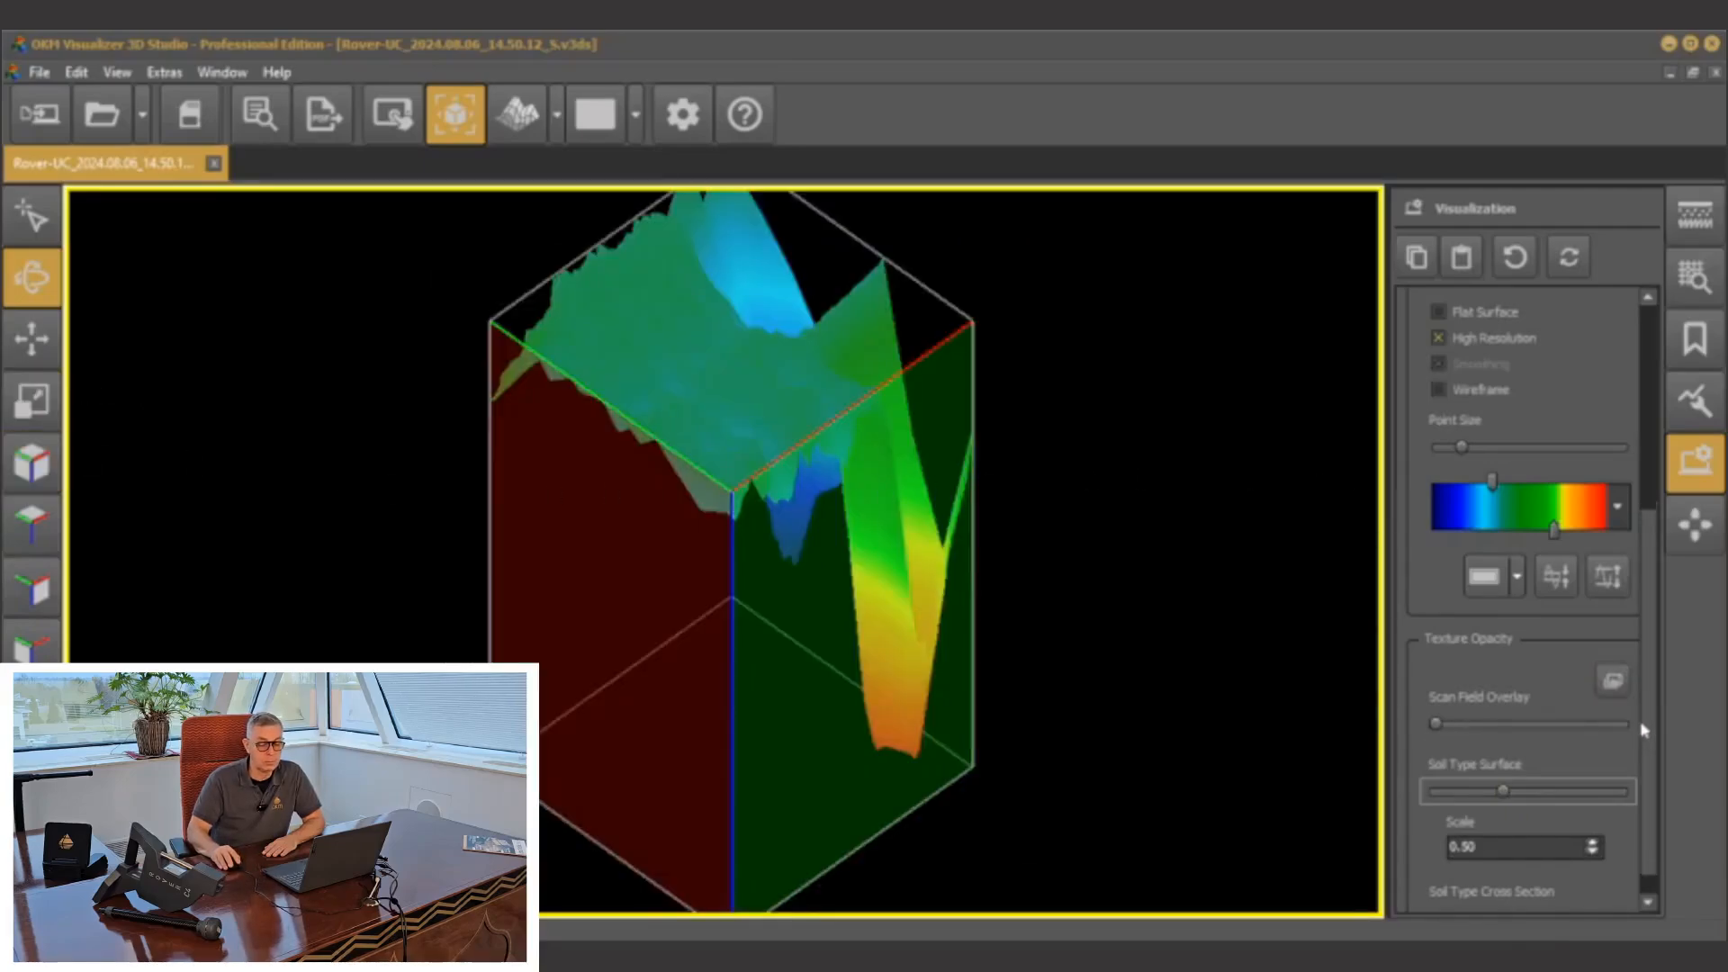
Raise the soil type cross section opacity to about two thirds, and return it to zero.
{"action": "scroll", "coordinate": [1595, 803], "scroll_direction": "down", "scroll_amount": 1}
{"action": "left_click_drag", "start_coordinate": [1437, 876], "coordinate": [1563, 875]}
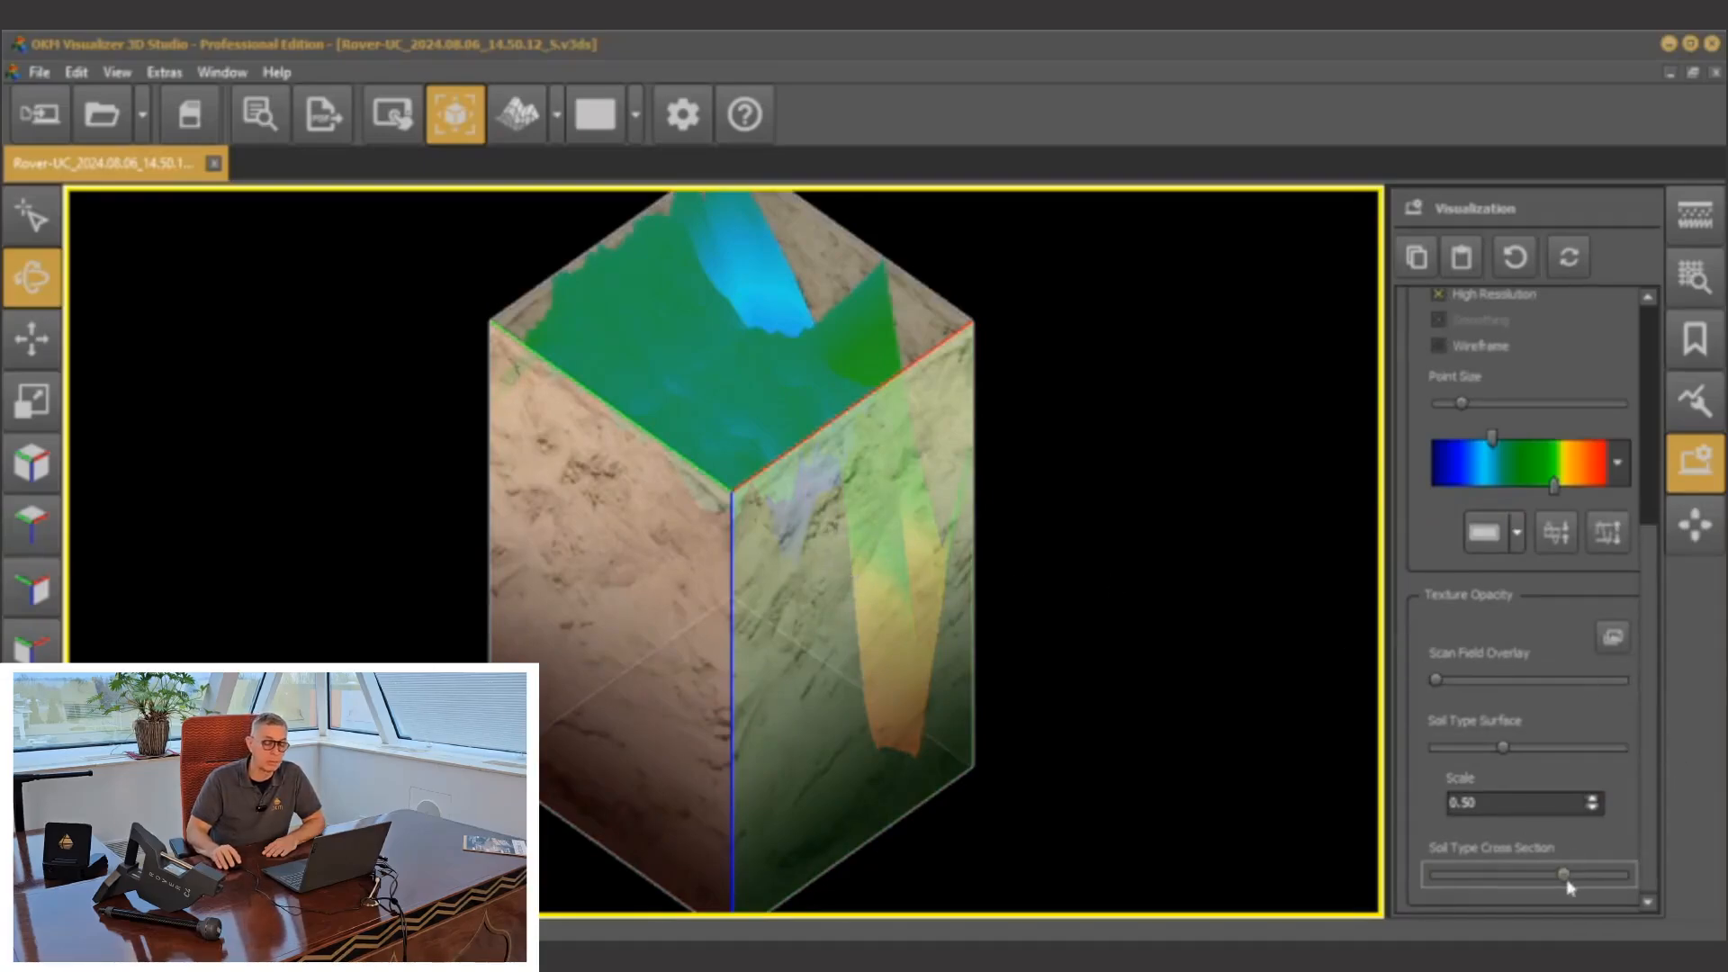
{"action": "left_click_drag", "start_coordinate": [1560, 878], "coordinate": [1333, 870]}
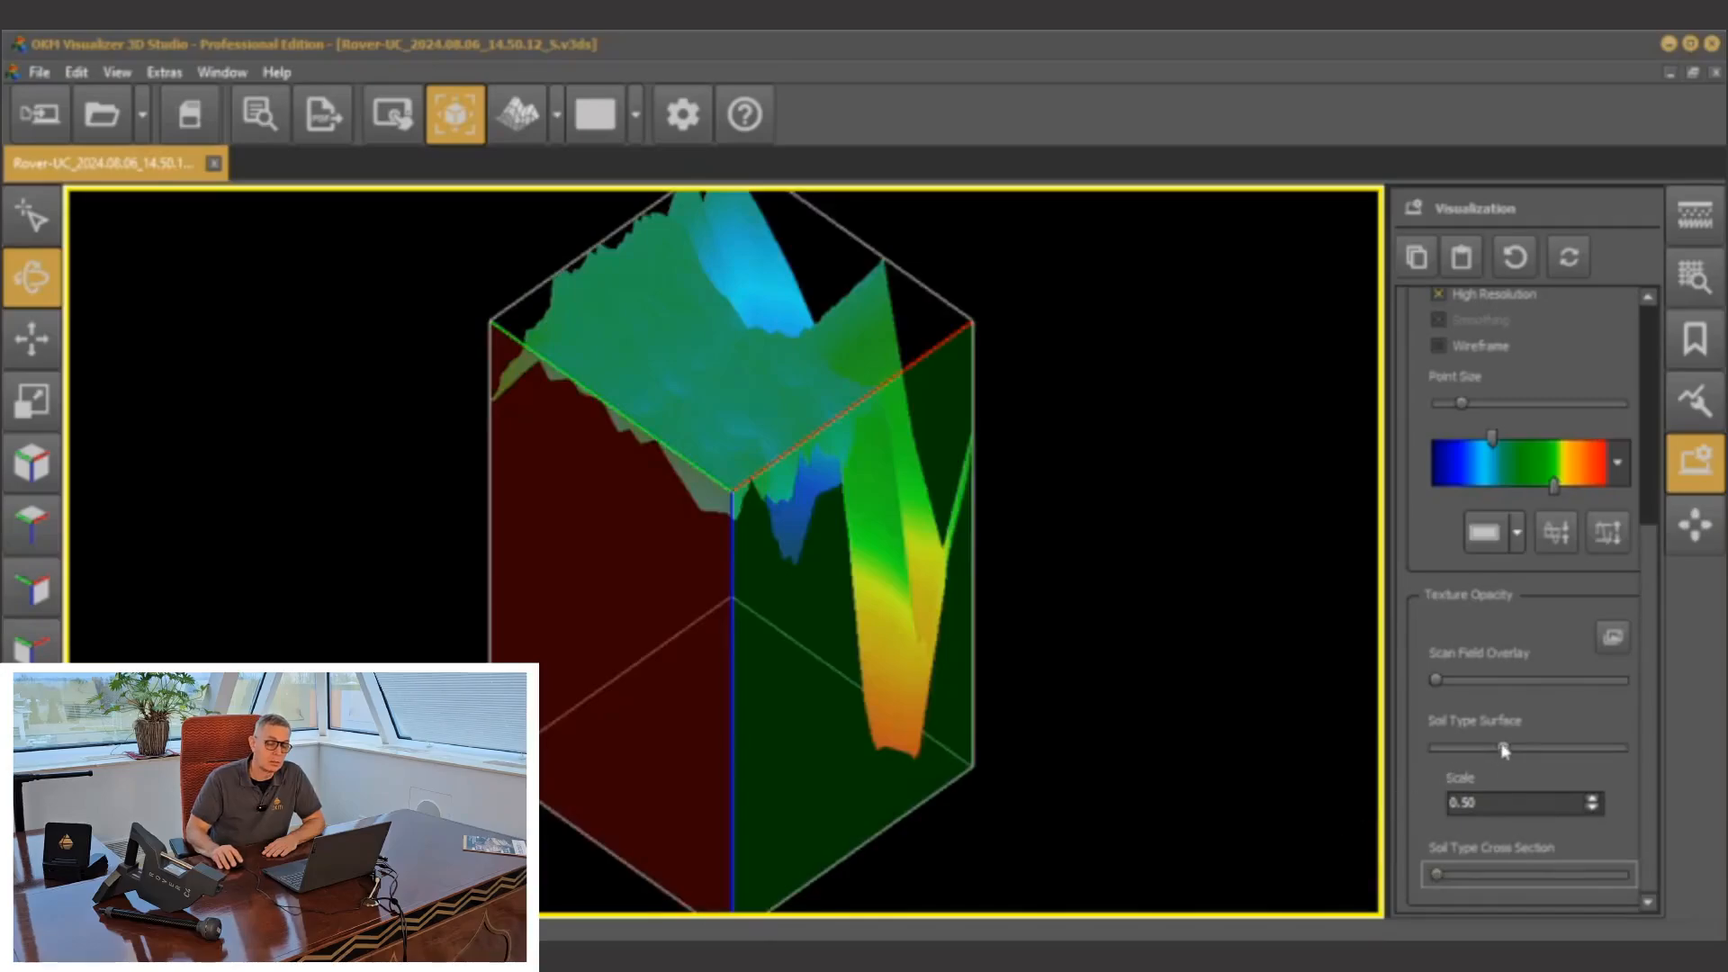
Set the soil type surface opacity to zero and the scan field overlay opacity to about half, and show the scan from above.
{"action": "left_click_drag", "start_coordinate": [1503, 748], "coordinate": [1385, 731]}
{"action": "left_click_drag", "start_coordinate": [1440, 681], "coordinate": [1543, 685]}
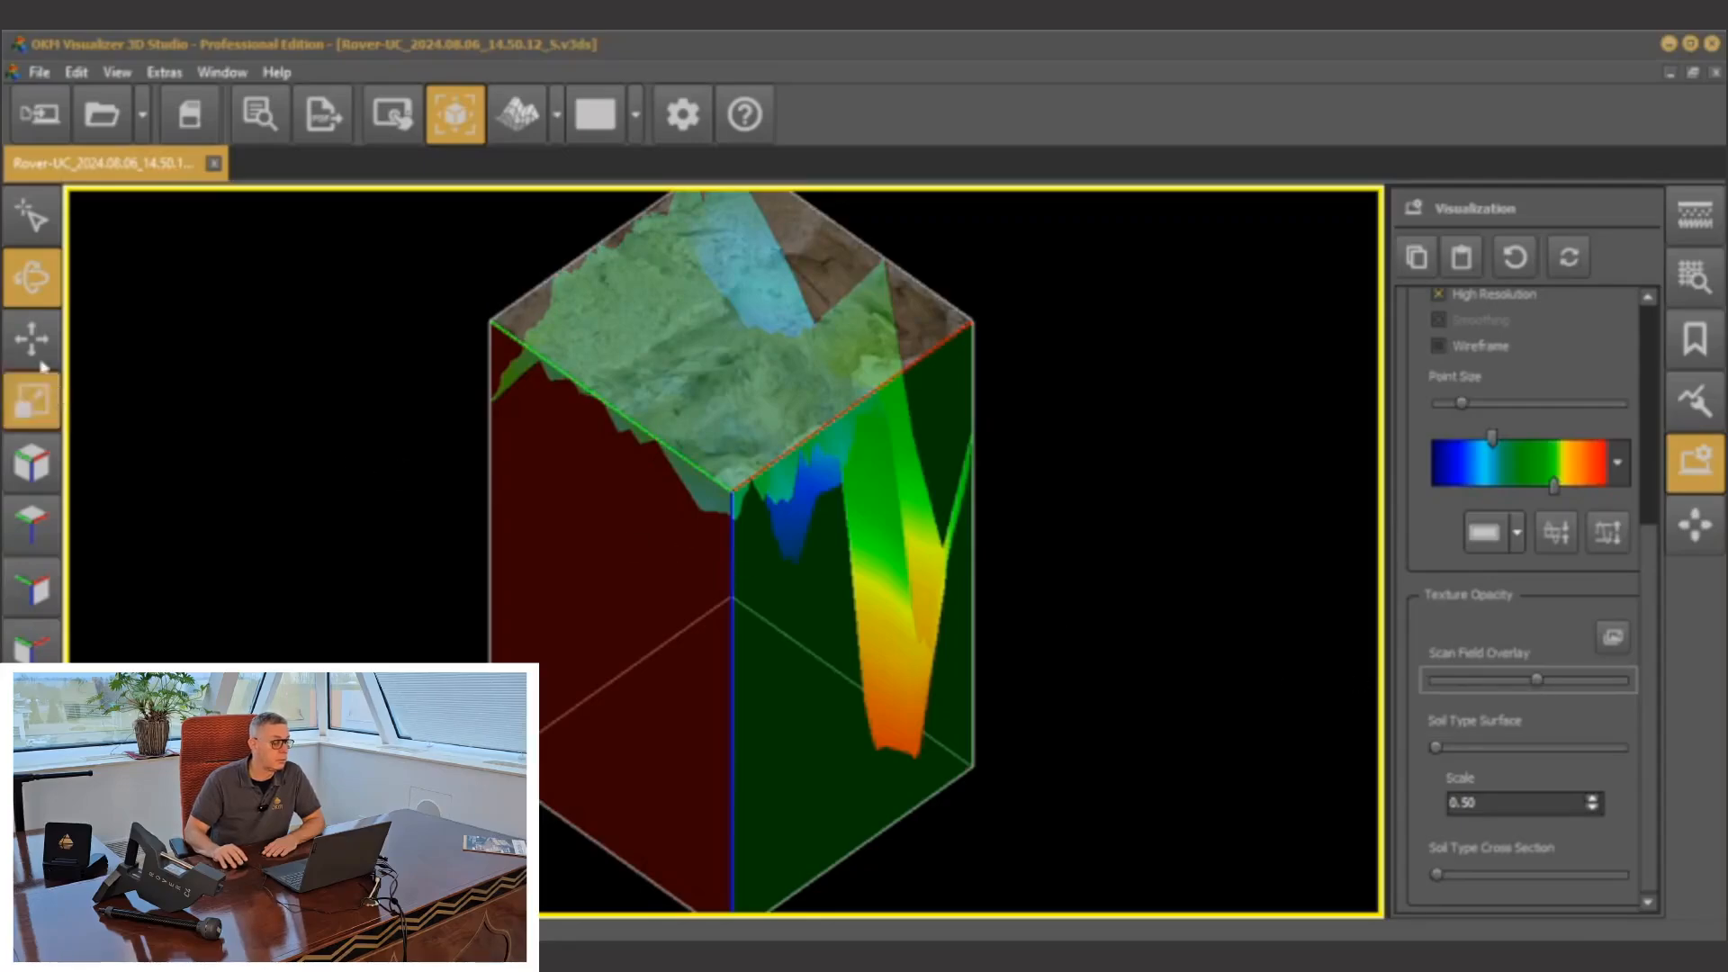
{"action": "left_click", "coordinate": [34, 530]}
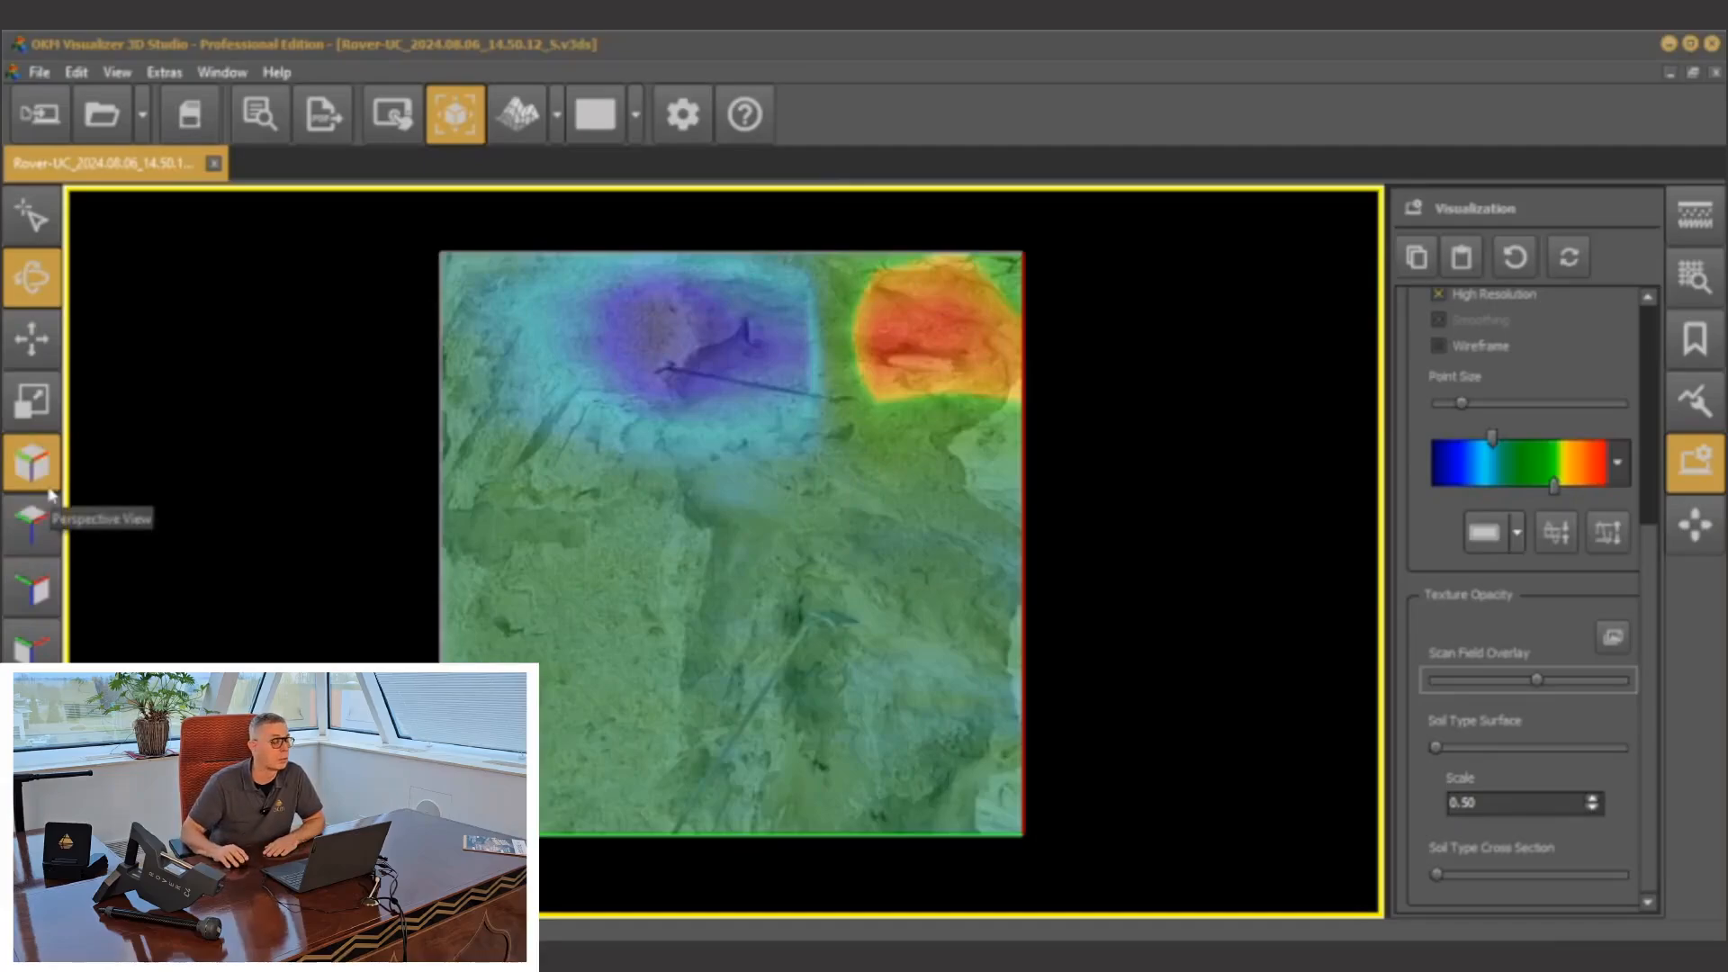
Exclude the soil type images from the scan file being saved, and choose Rover-UC_2024.08.06_14.50.12_S.v3ds in the Scans folder as its destination.
{"action": "left_click", "coordinate": [204, 122]}
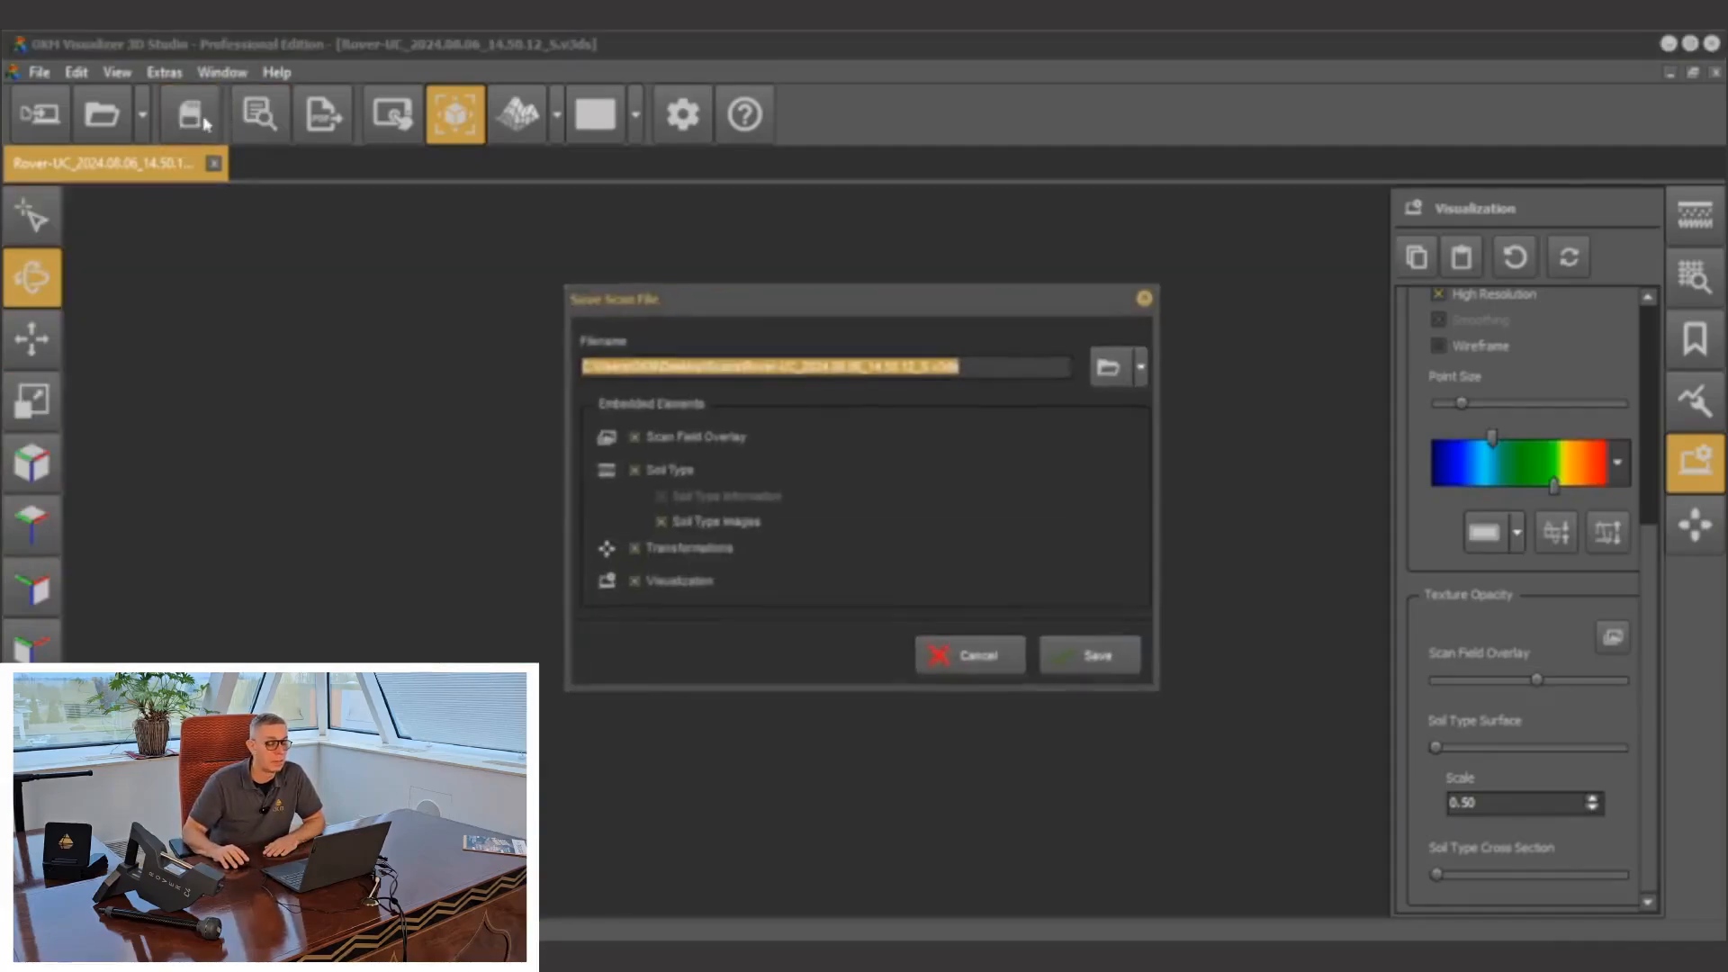
{"action": "left_click", "coordinate": [656, 524]}
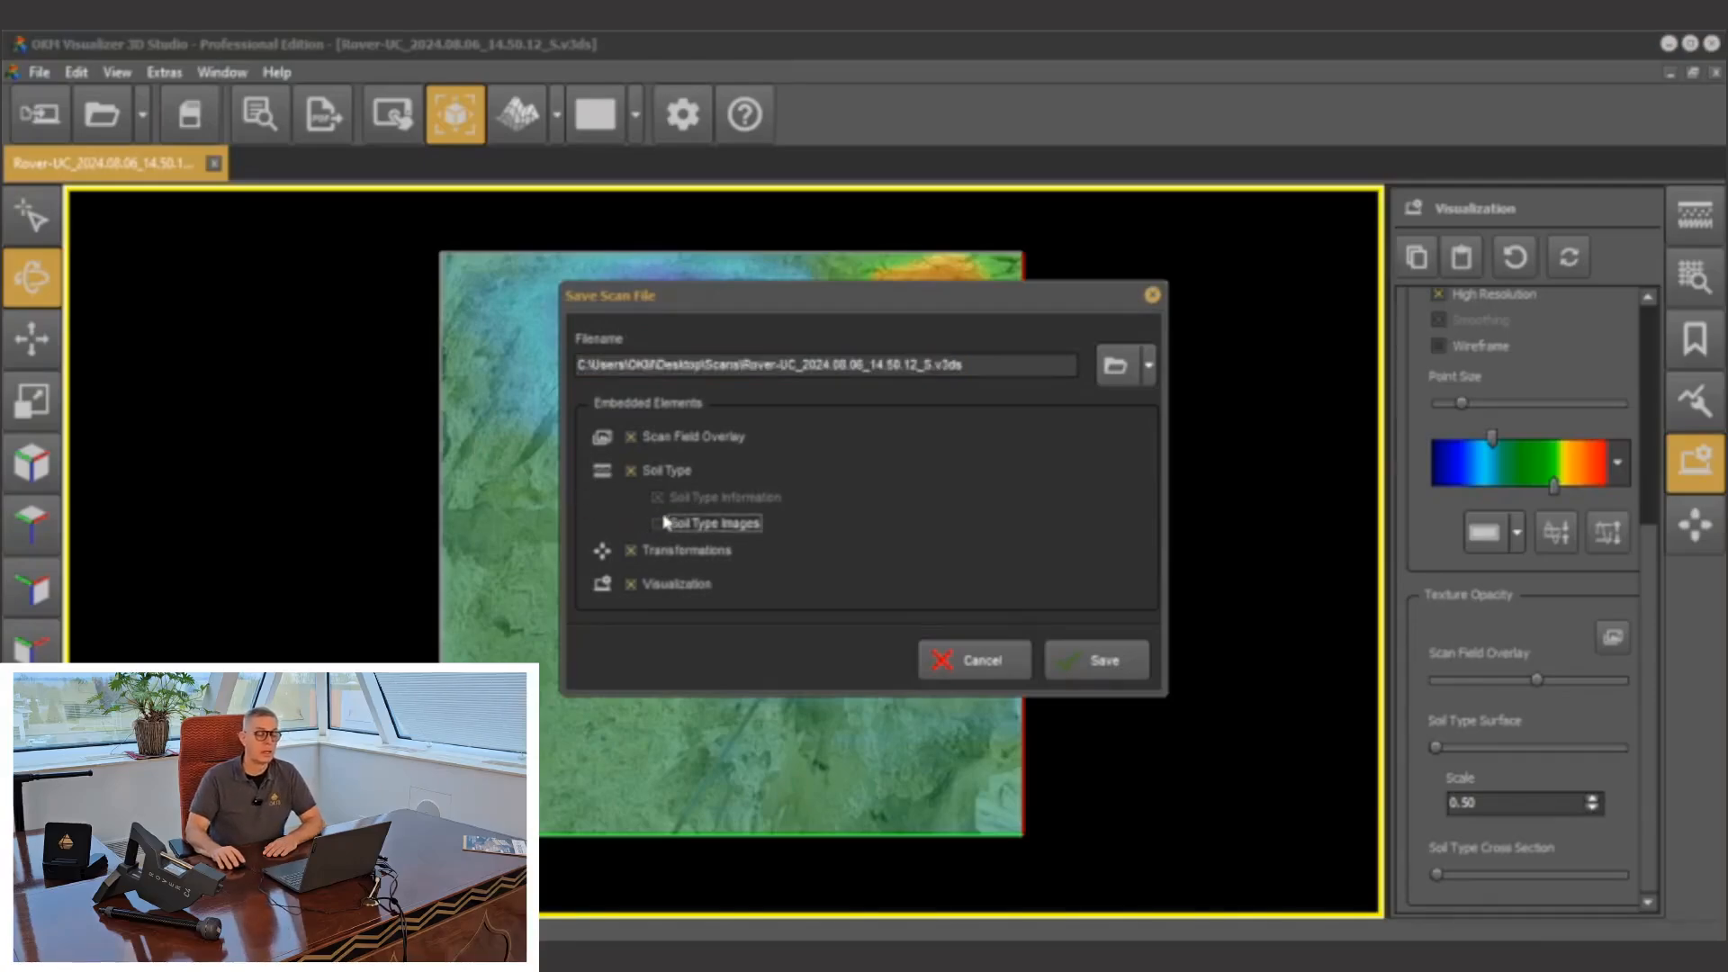
{"action": "left_click", "coordinate": [1117, 369]}
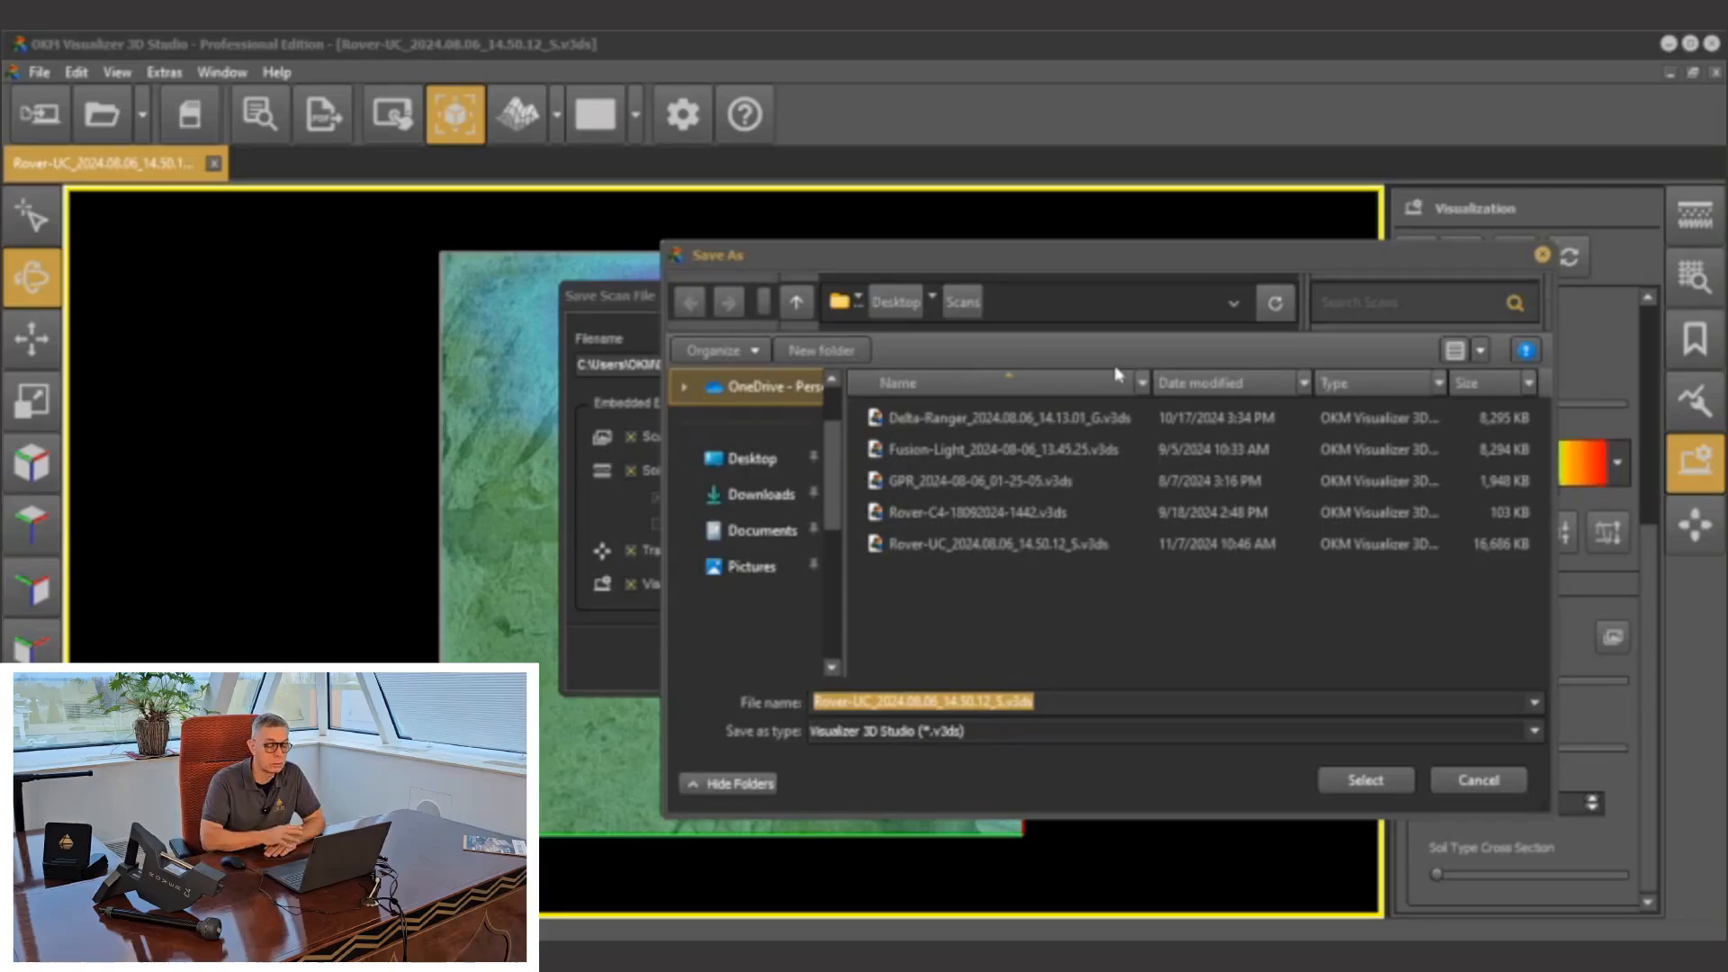
{"action": "left_click", "coordinate": [1056, 585]}
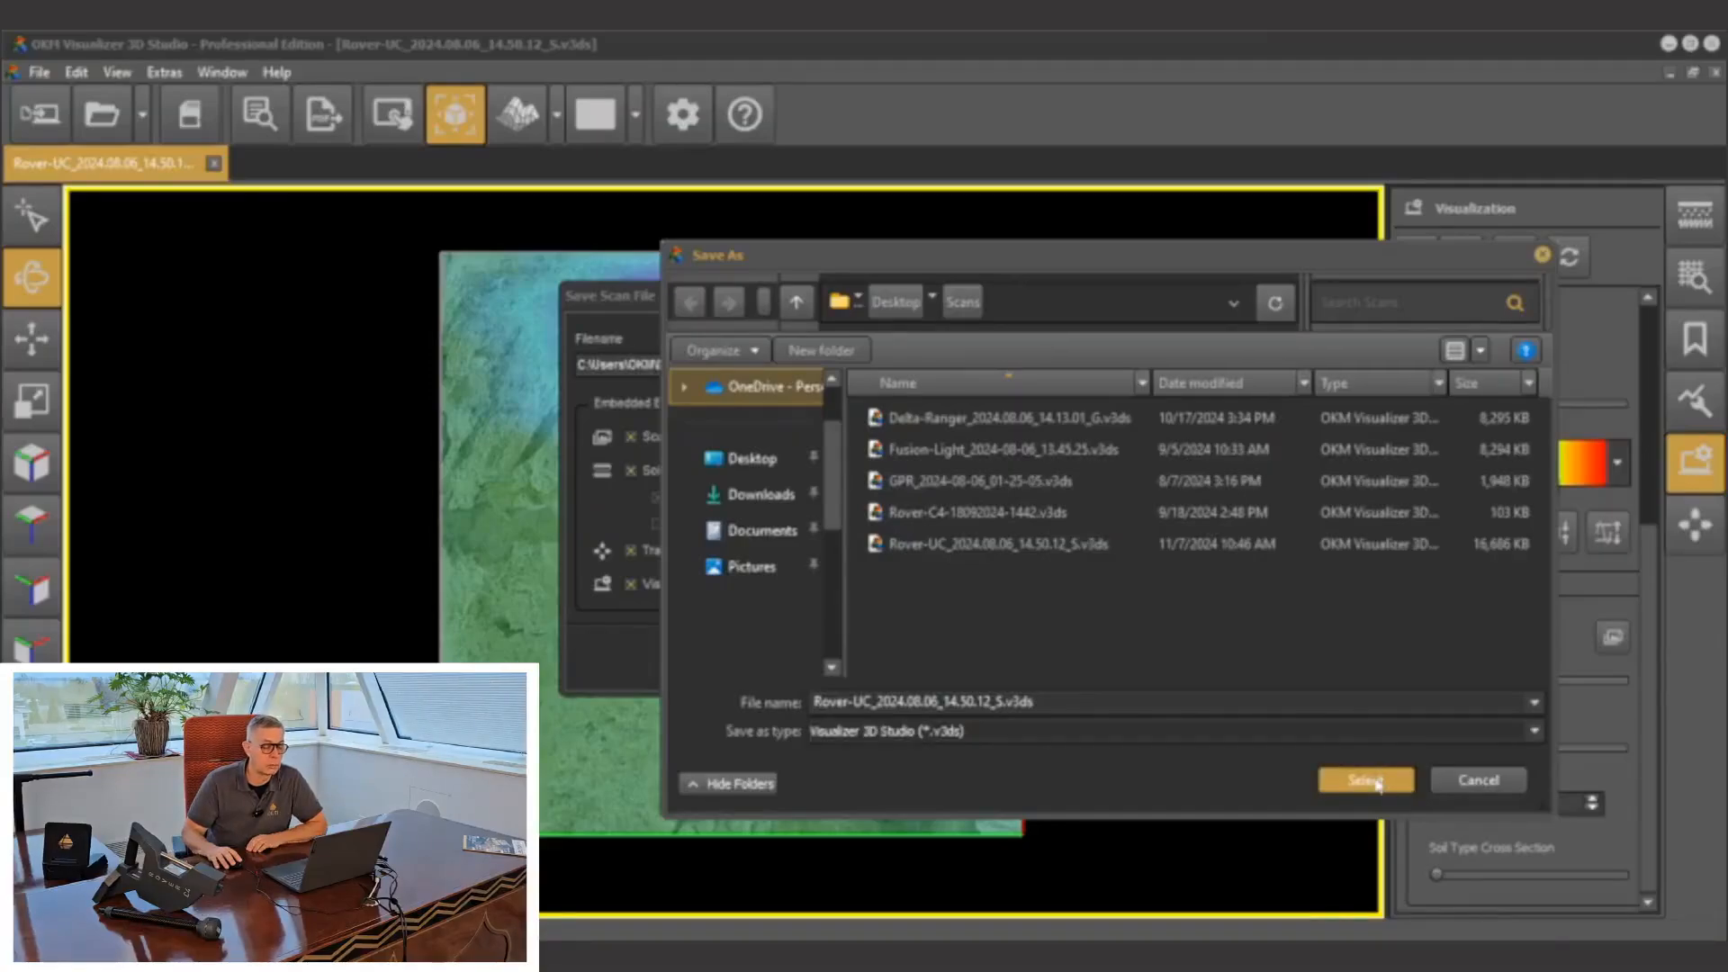
{"action": "left_click", "coordinate": [1374, 781]}
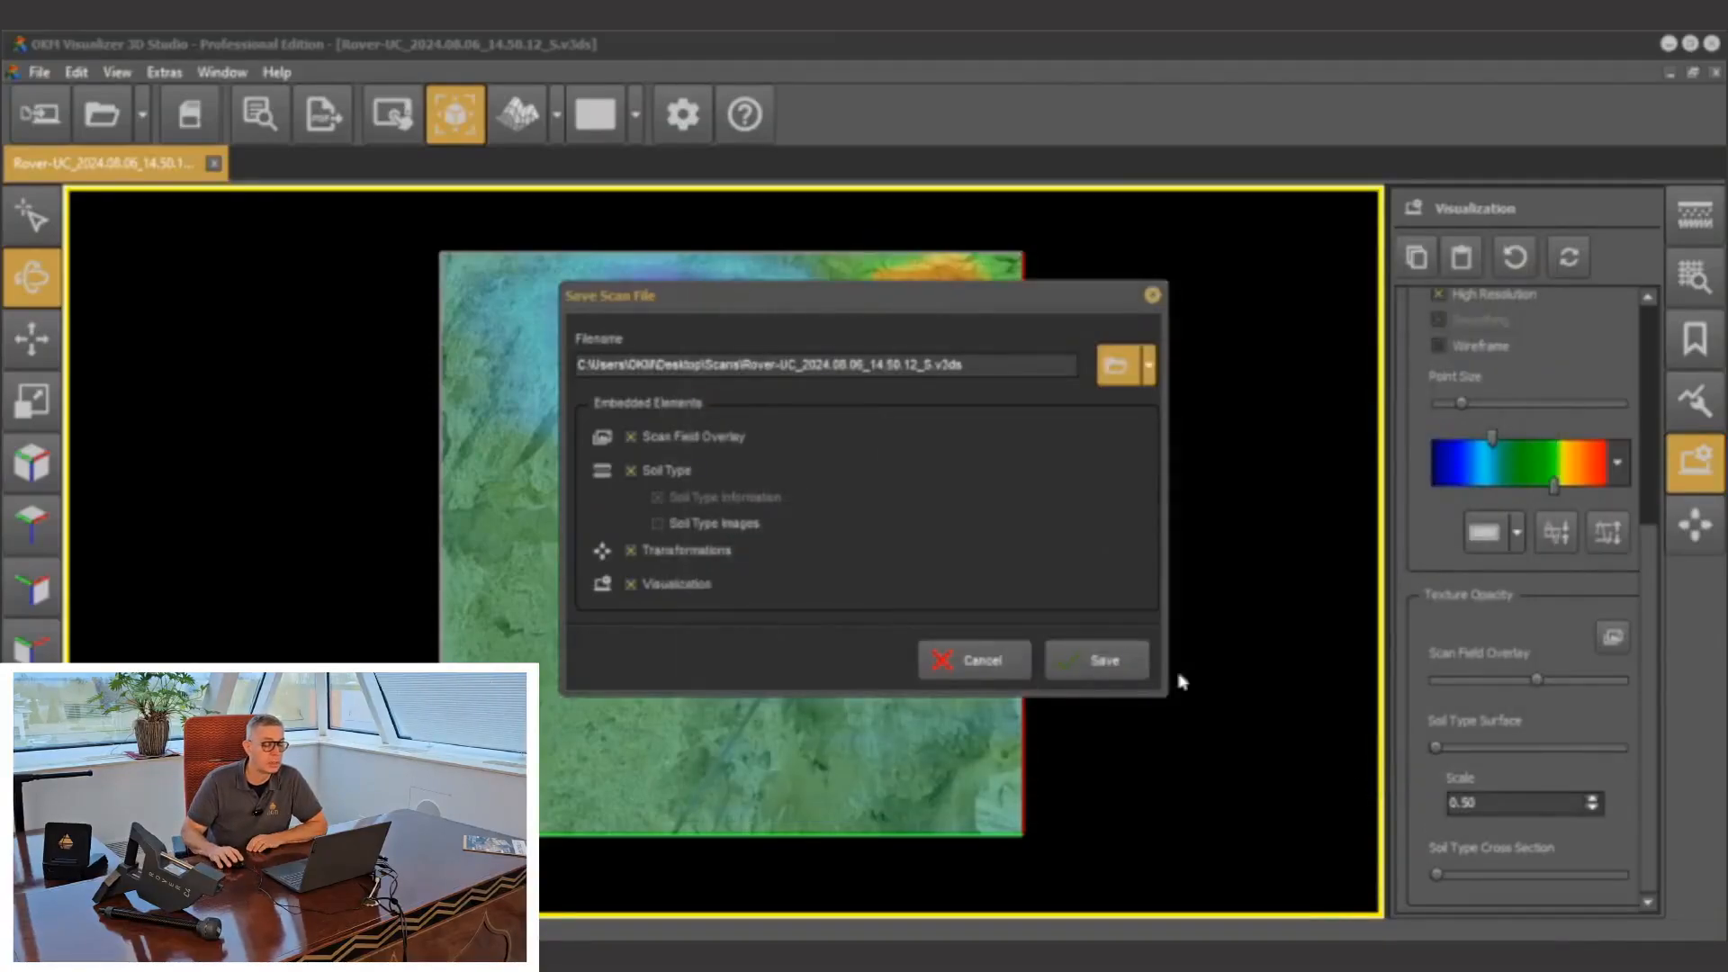